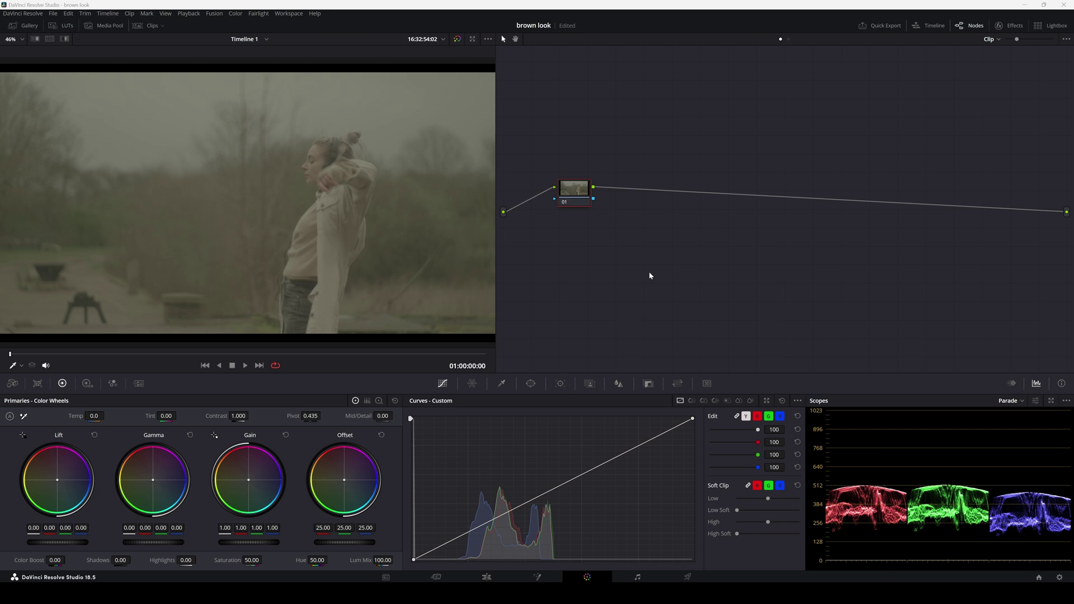
Step: Add a serial node after node 01 and place it lower in the graph, toward the output
click(576, 192)
key(alt+s)
drag(631, 191, 772, 301)
Step: Label node 01 "idt" and node 02 "odt", and nudge the odt node slightly upward
click(576, 191)
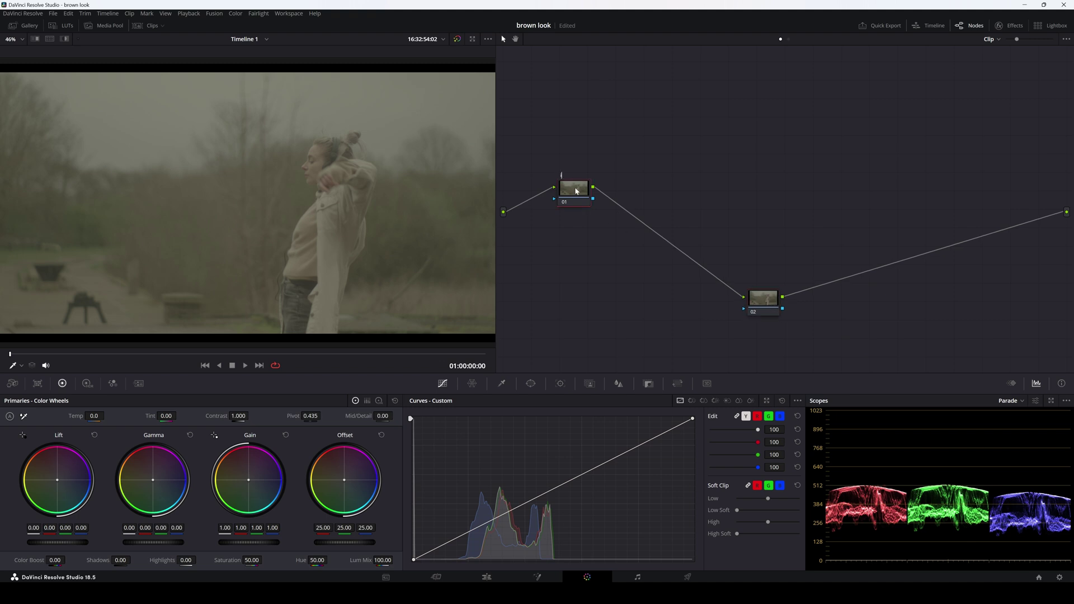
text(idt)
click(773, 309)
click(582, 197)
click(767, 304)
drag(763, 305, 766, 294)
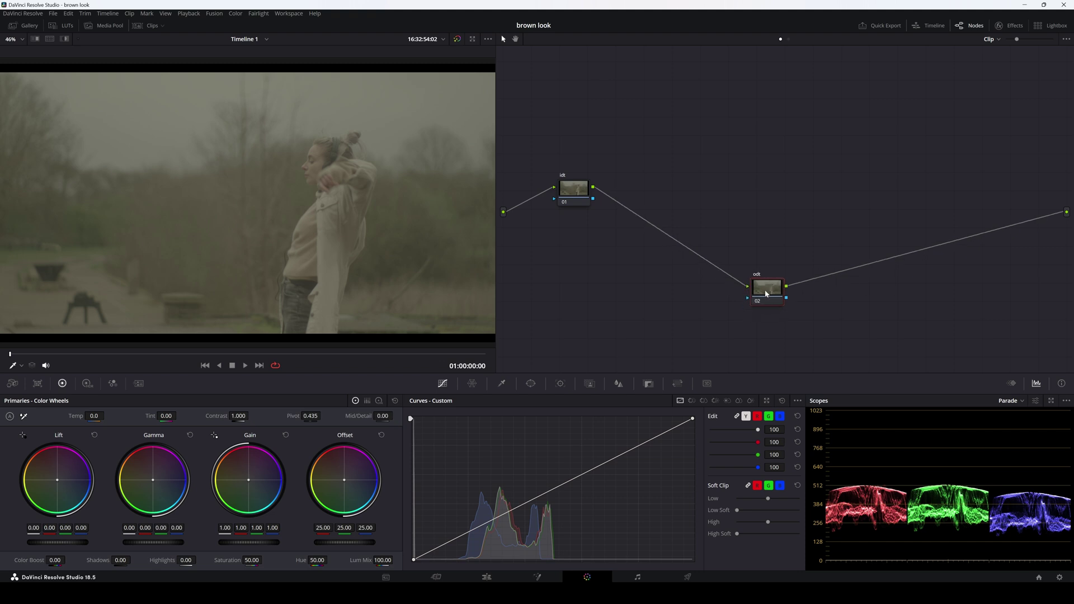
Step: Apply the Color Space Transform effect to both the odt node and the idt node
click(1014, 26)
drag(1005, 93, 722, 294)
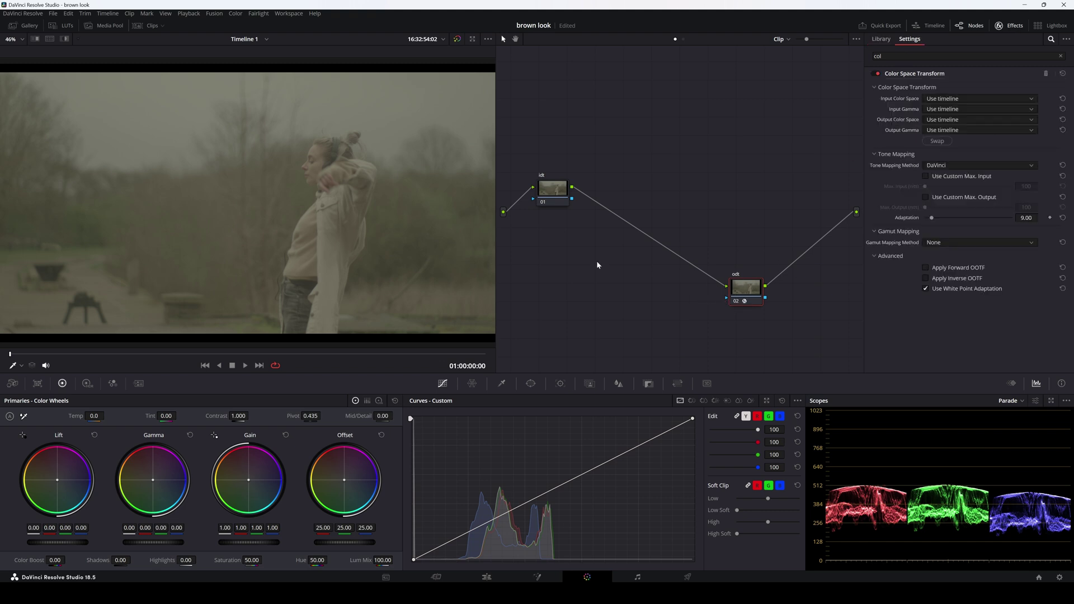
click(551, 197)
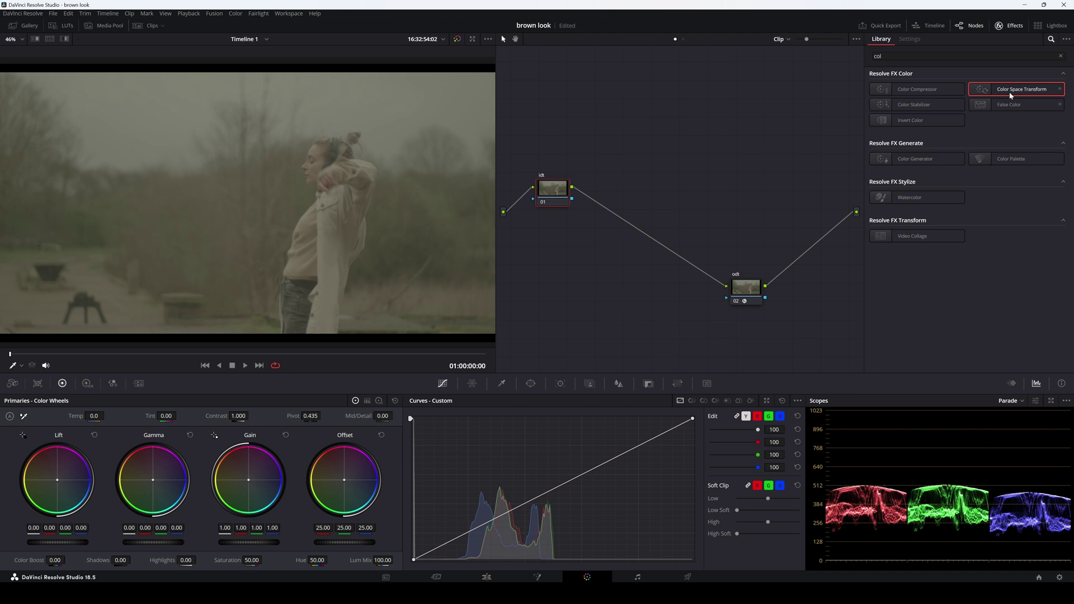
drag(1017, 89, 553, 194)
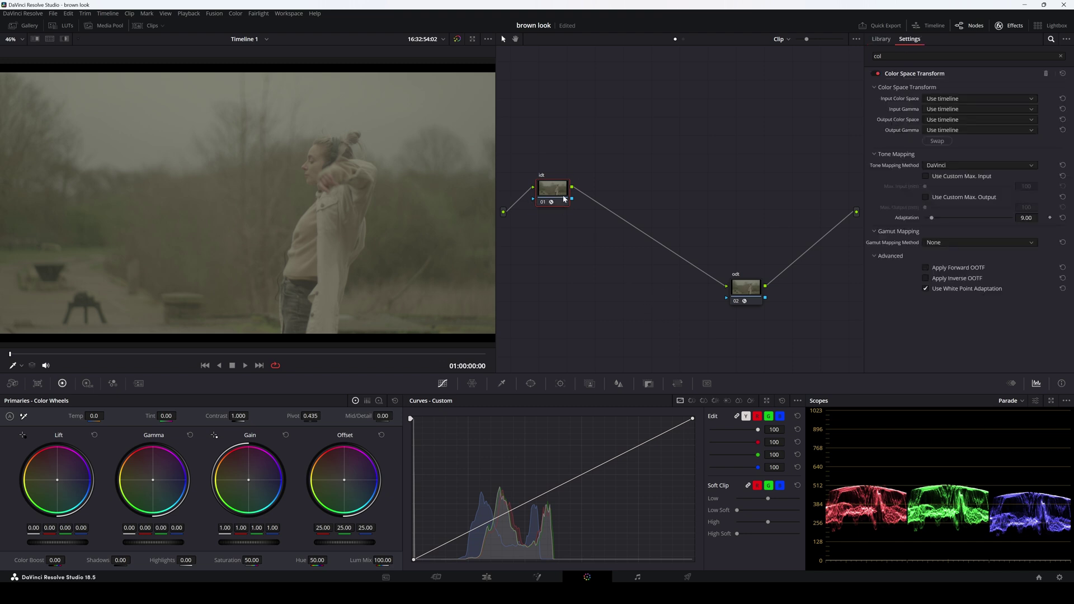
Step: Set the odt node's input color space to DaVinci Wide Gamut and its input gamma to DaVinci Intermediate
click(755, 295)
click(963, 98)
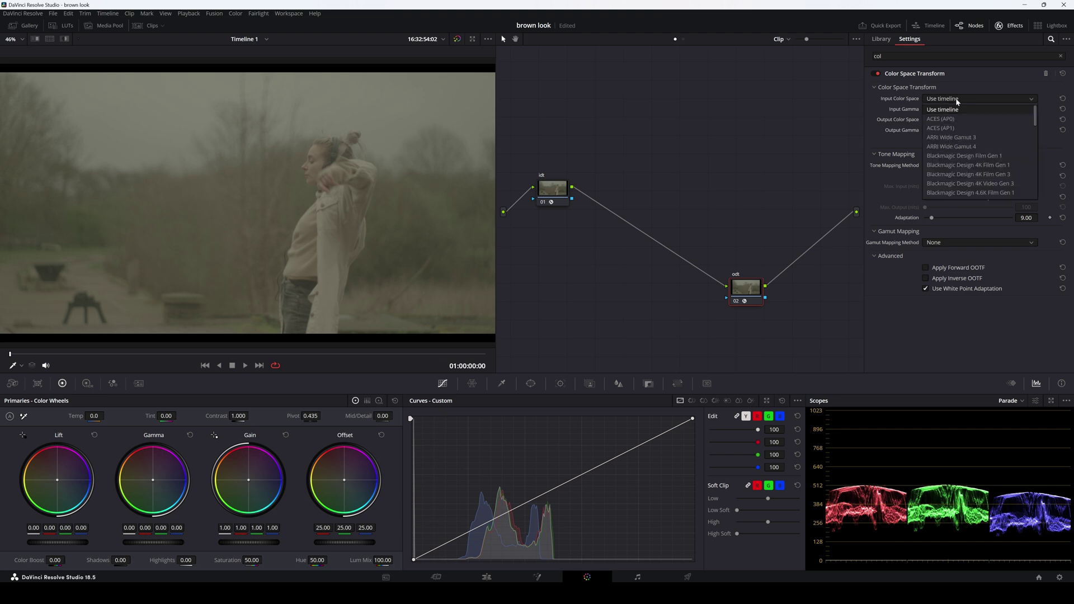
scroll(972, 163, down, 3)
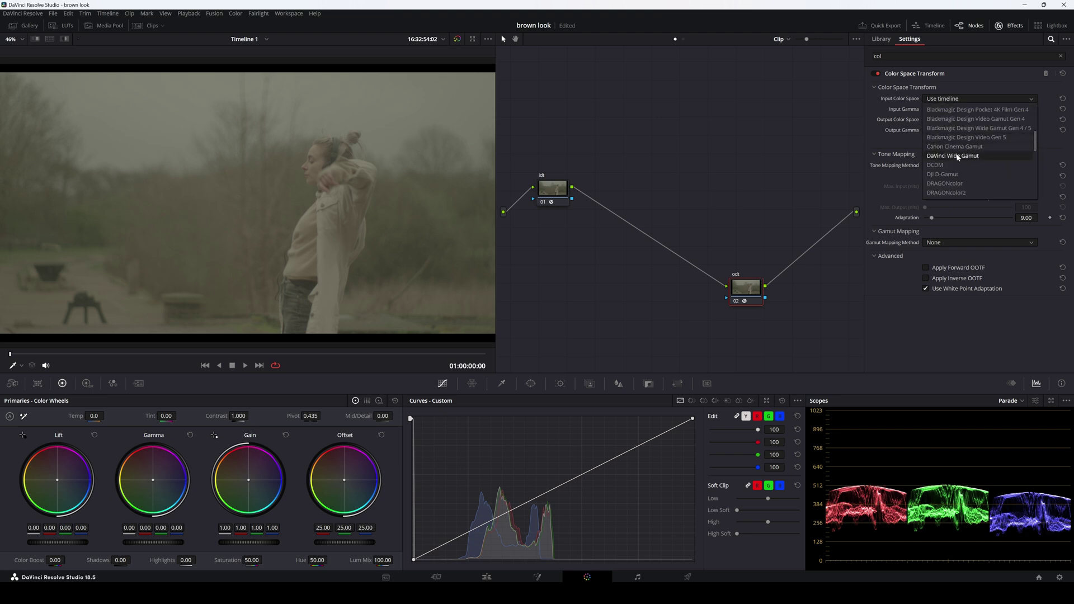
click(957, 156)
click(963, 109)
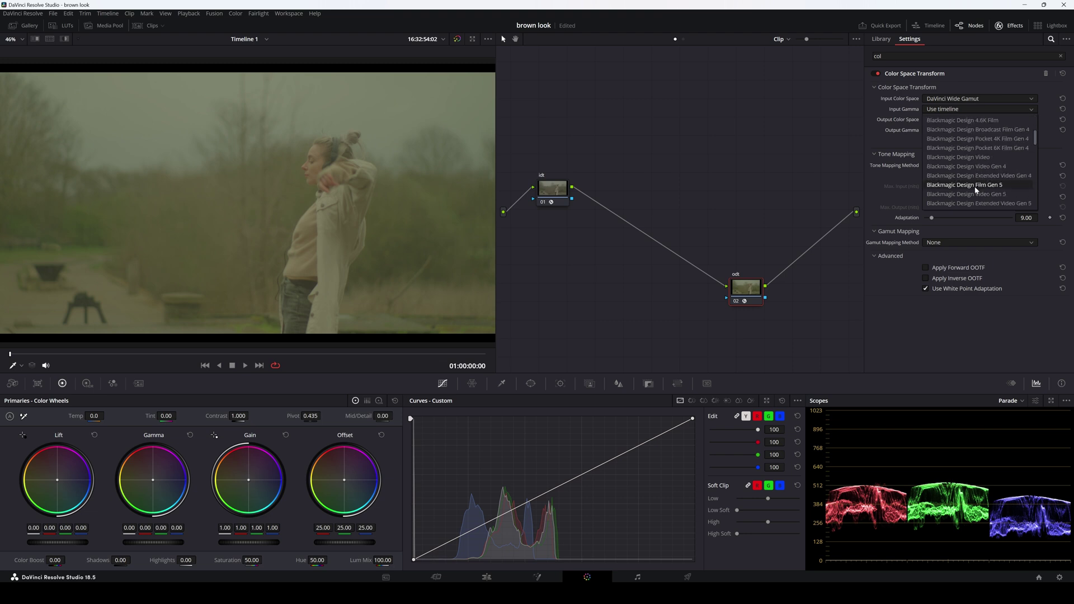
scroll(968, 178, down, 6)
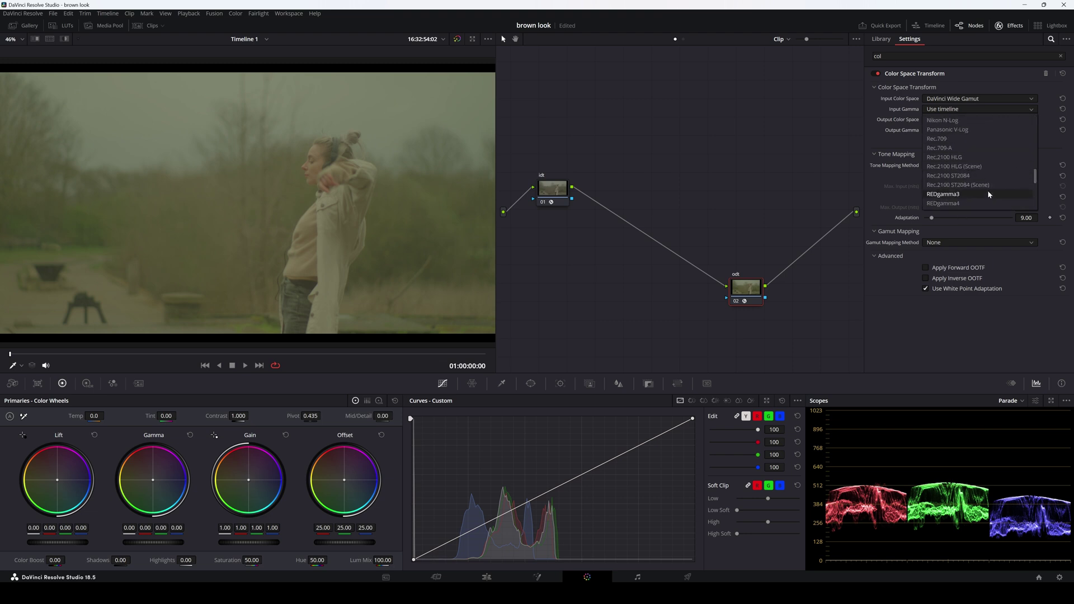
scroll(974, 193, down, 3)
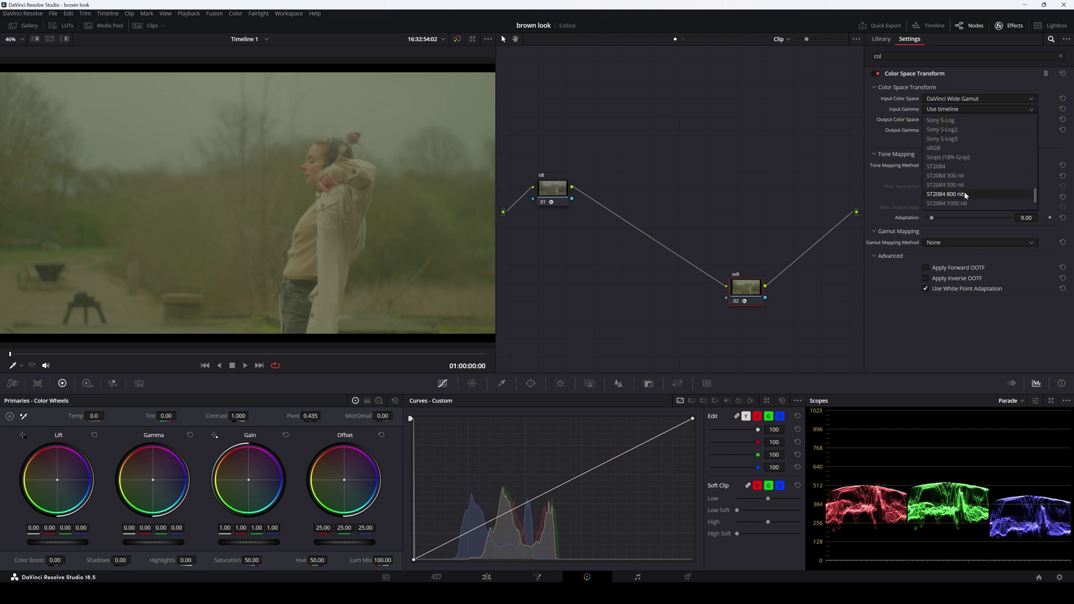
scroll(969, 177, up, 10)
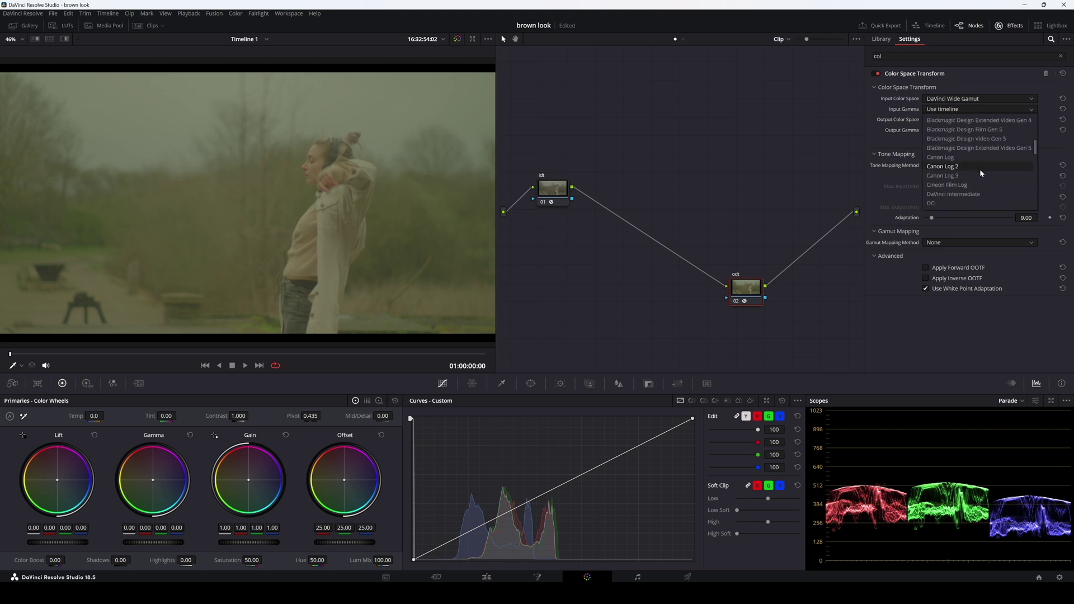
click(969, 194)
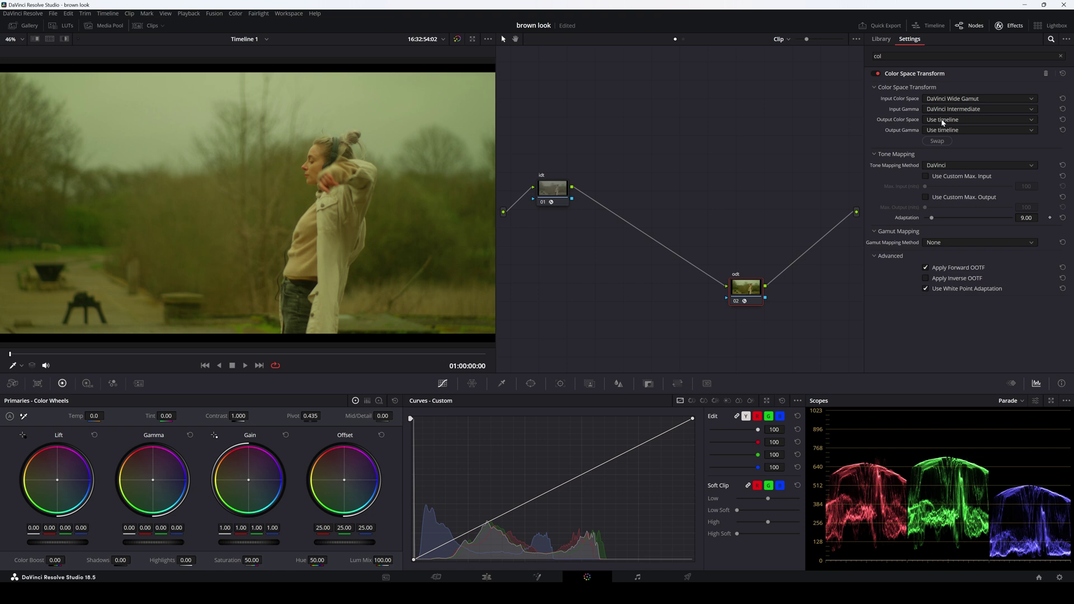
Step: Set the odt node's output color space to Rec.709 and its output gamma to Gamma 2.4
click(943, 120)
scroll(976, 195, down, 5)
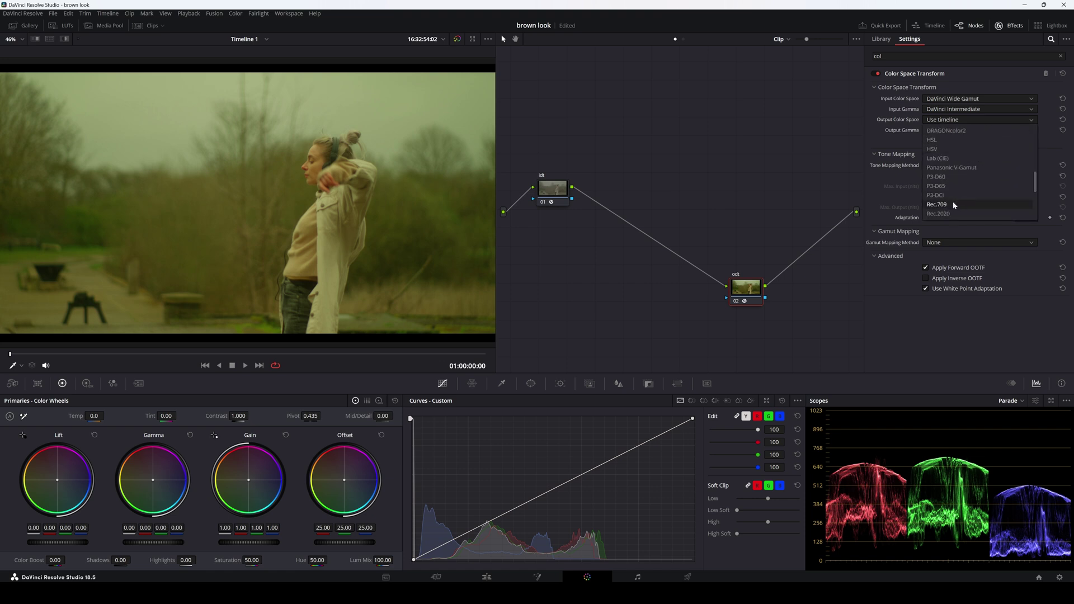
click(954, 204)
click(952, 131)
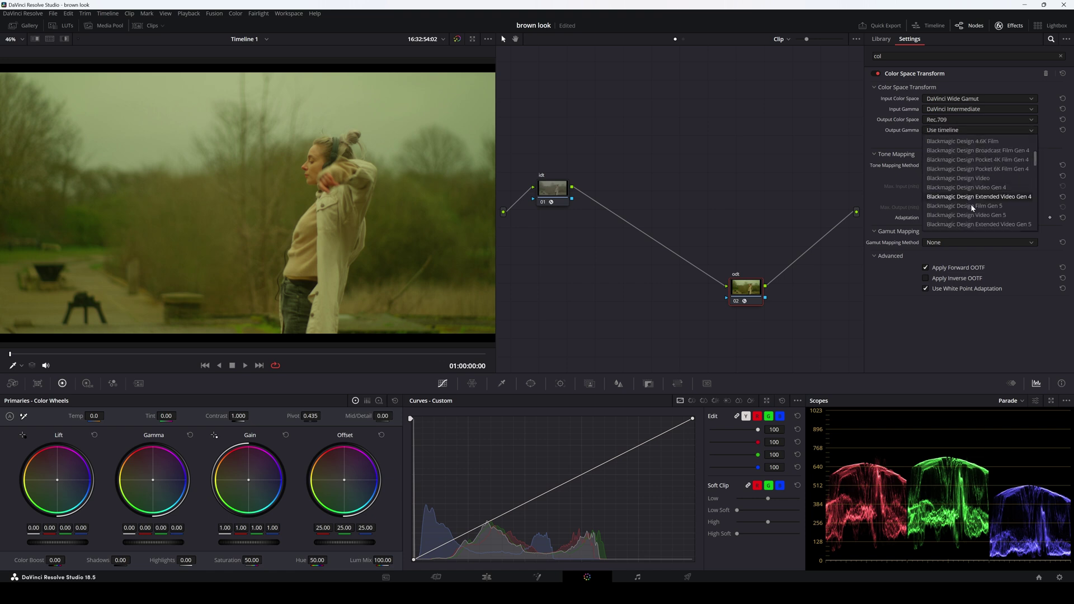
scroll(972, 208, down, 4)
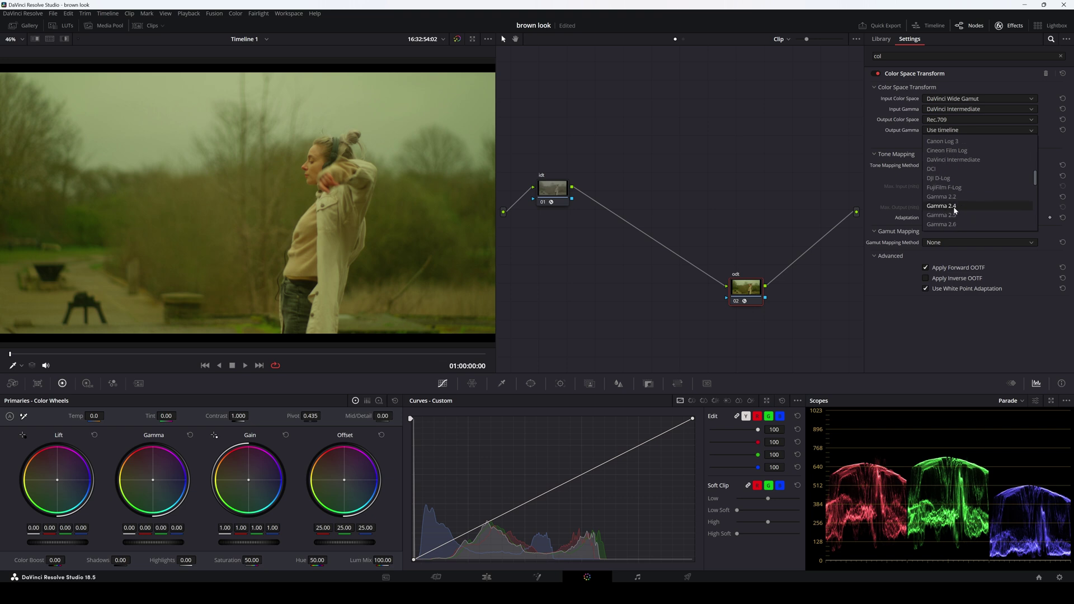
click(955, 207)
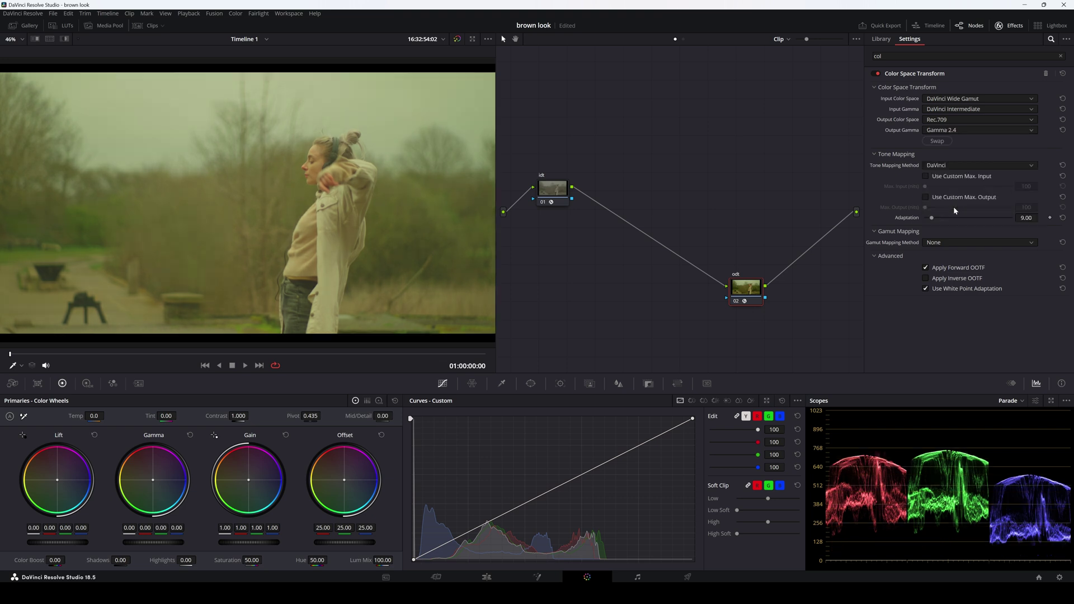
Step: Set the idt node's input color space to REDWideGamutRGB and its input gamma to RED Log3G10
click(552, 197)
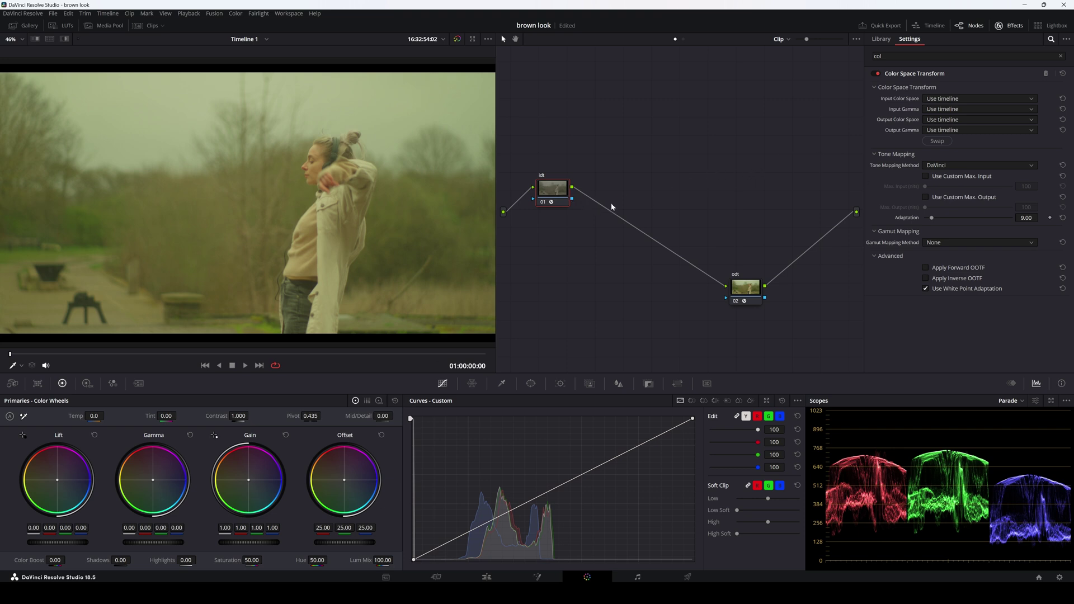
click(943, 100)
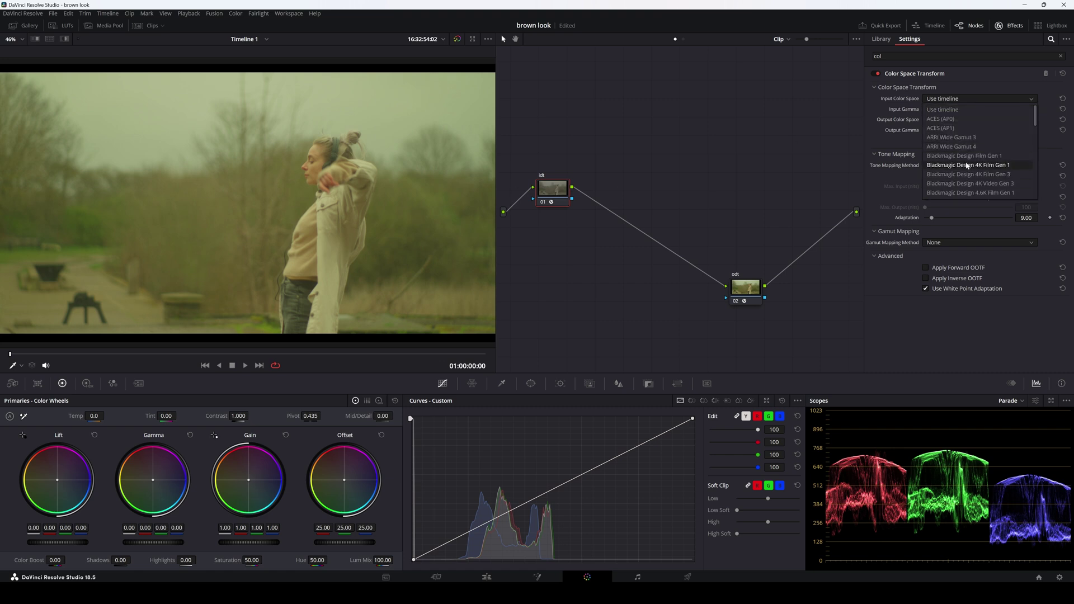
scroll(966, 165, down, 4)
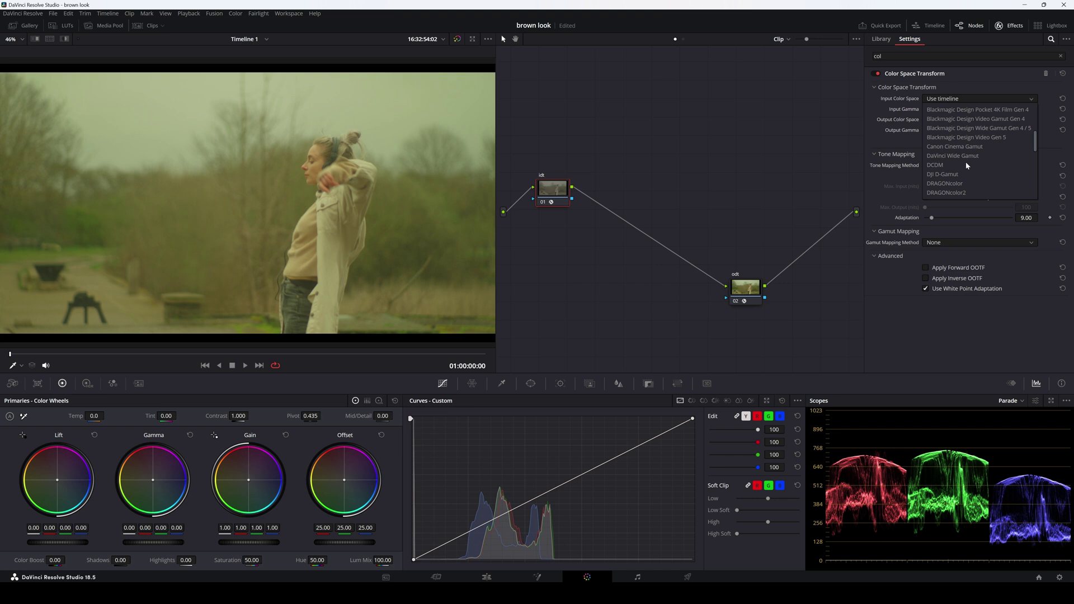
scroll(966, 162, down, 5)
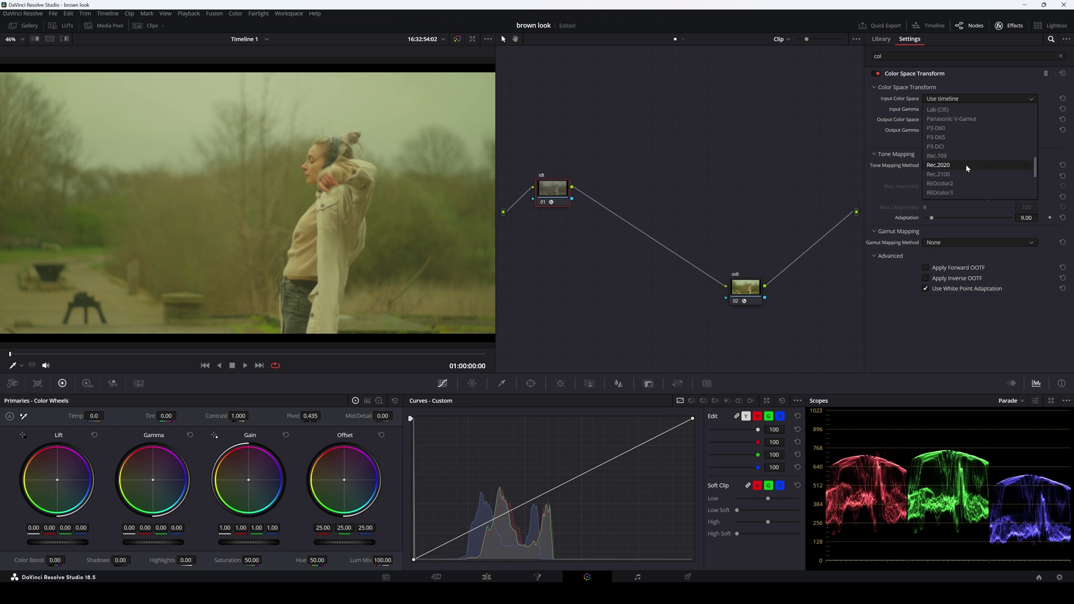
scroll(965, 164, down, 3)
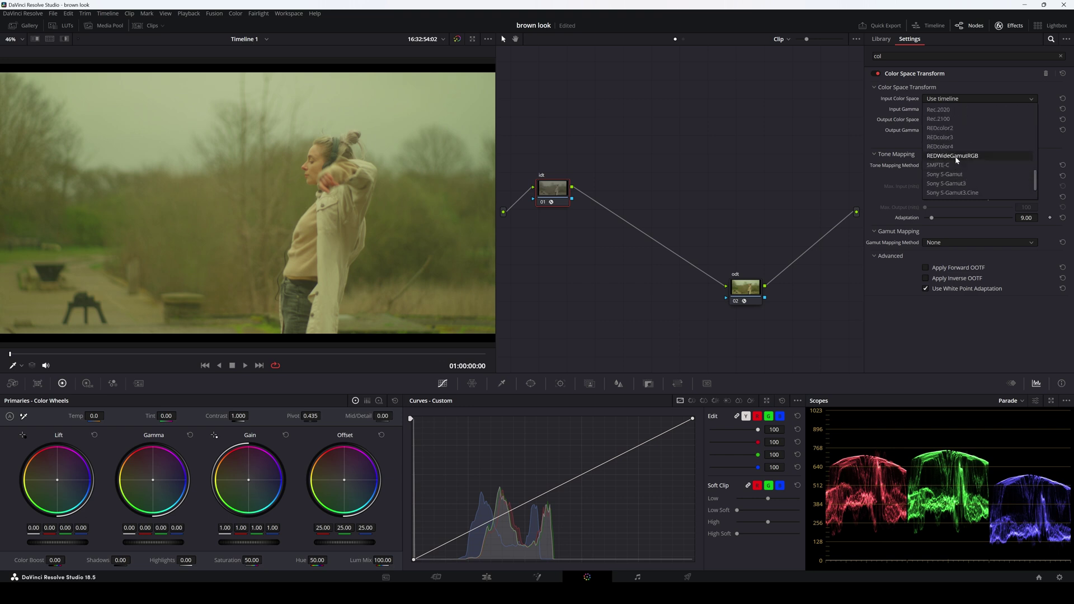
click(967, 156)
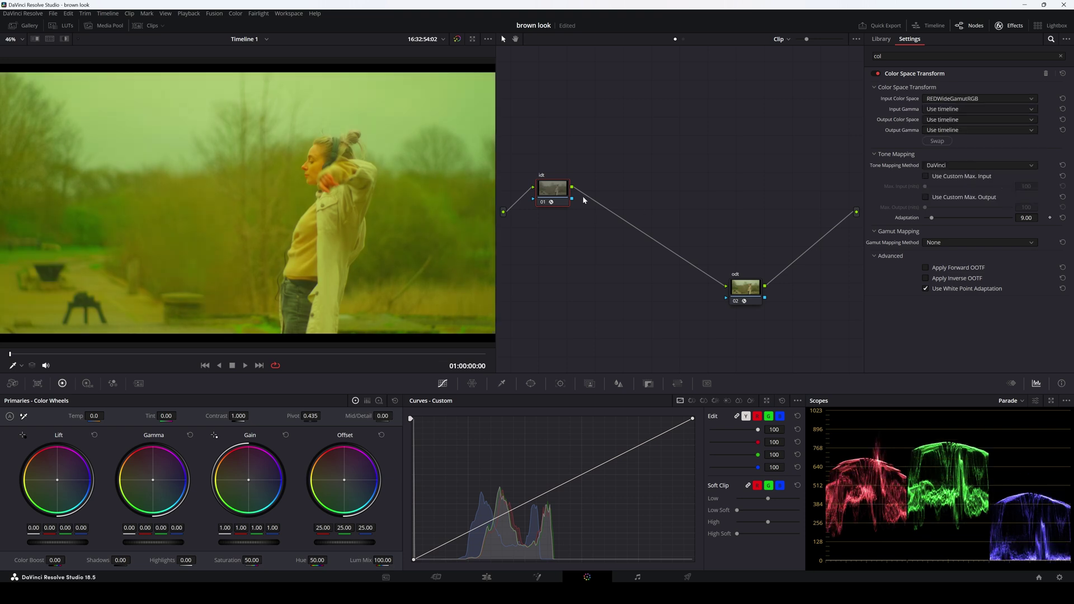
click(937, 111)
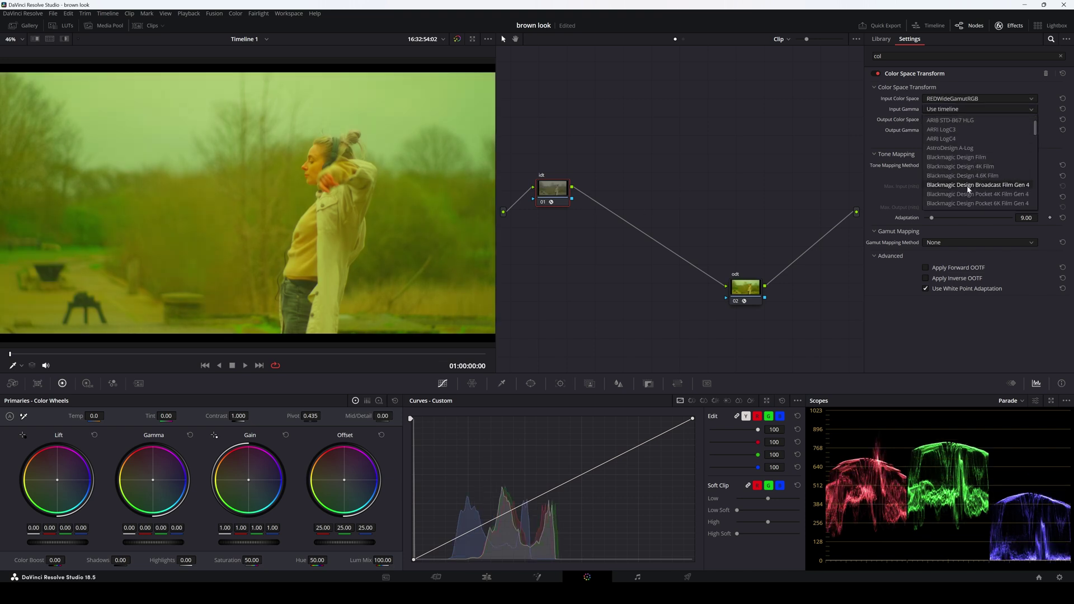
scroll(969, 185, down, 3)
scroll(968, 189, down, 5)
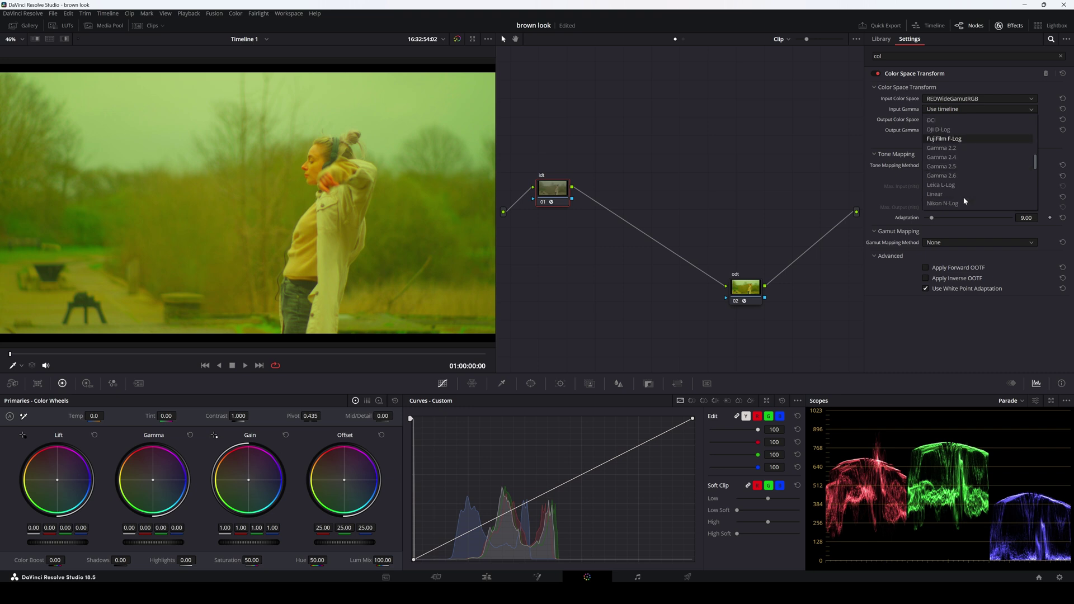
scroll(970, 190, down, 3)
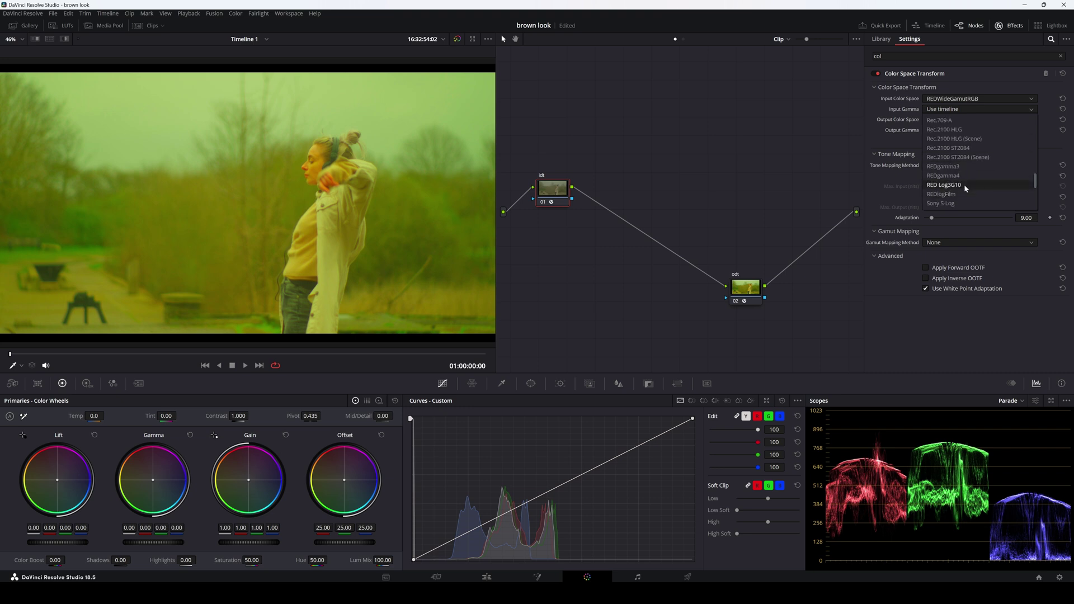
click(965, 184)
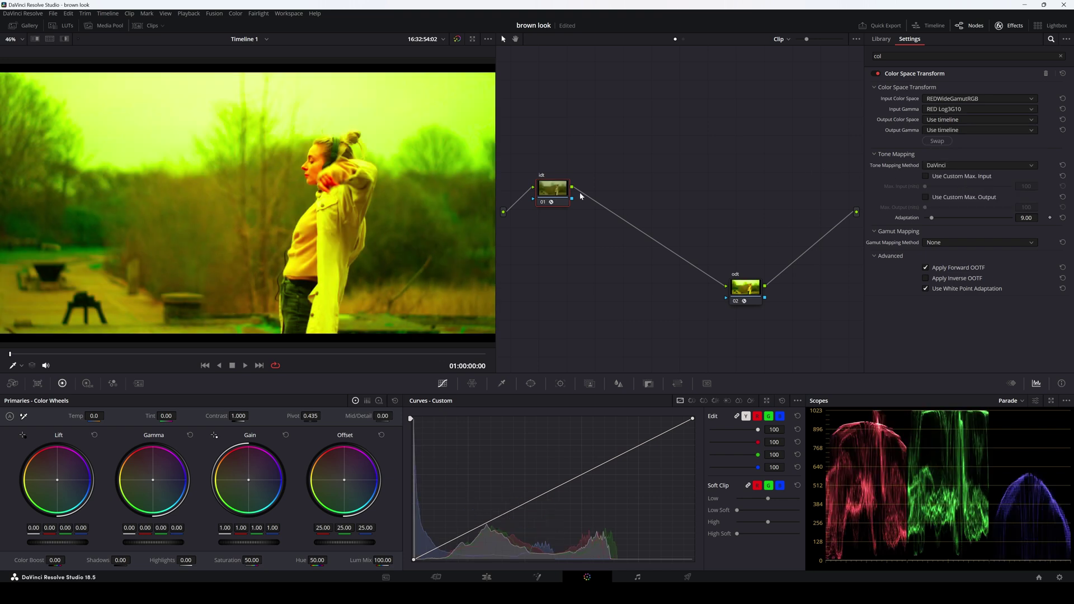
Step: Set the idt node's output color space to DaVinci Wide Gamut and its output gamma to DaVinci Intermediate
click(943, 122)
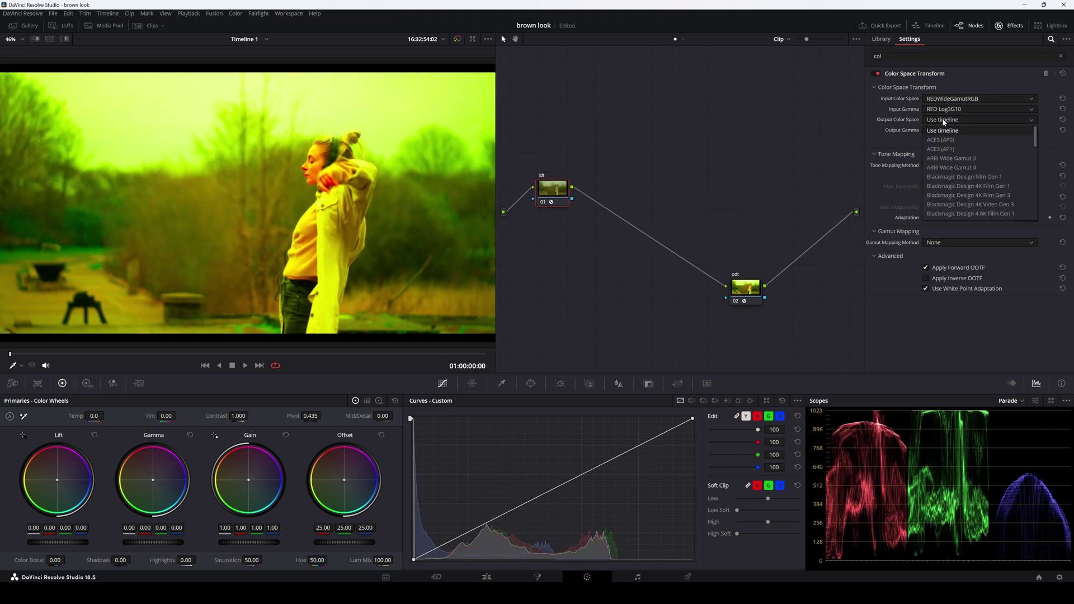
click(956, 178)
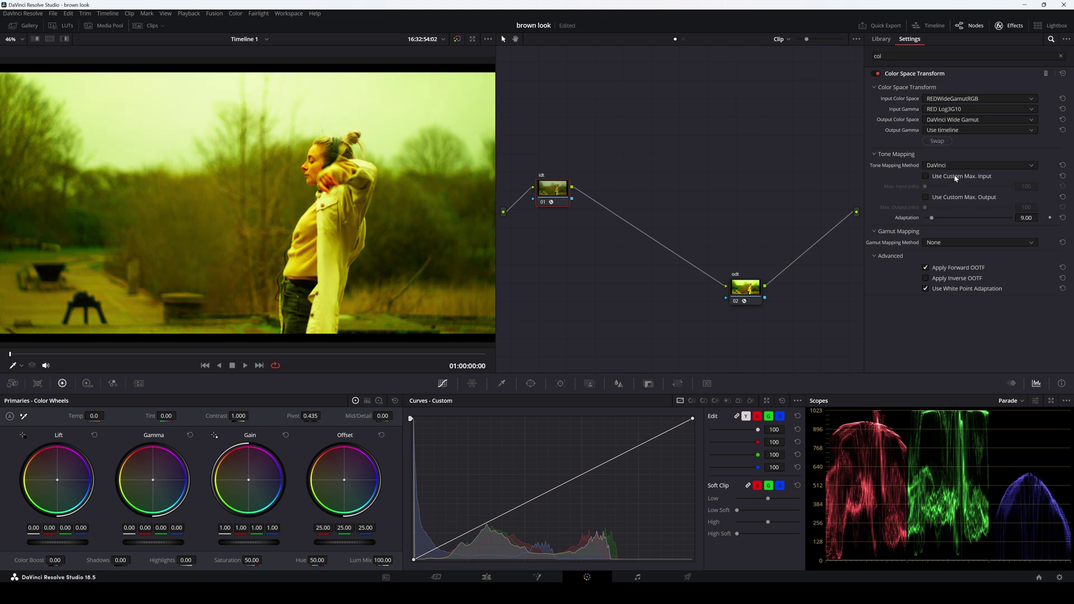
click(948, 133)
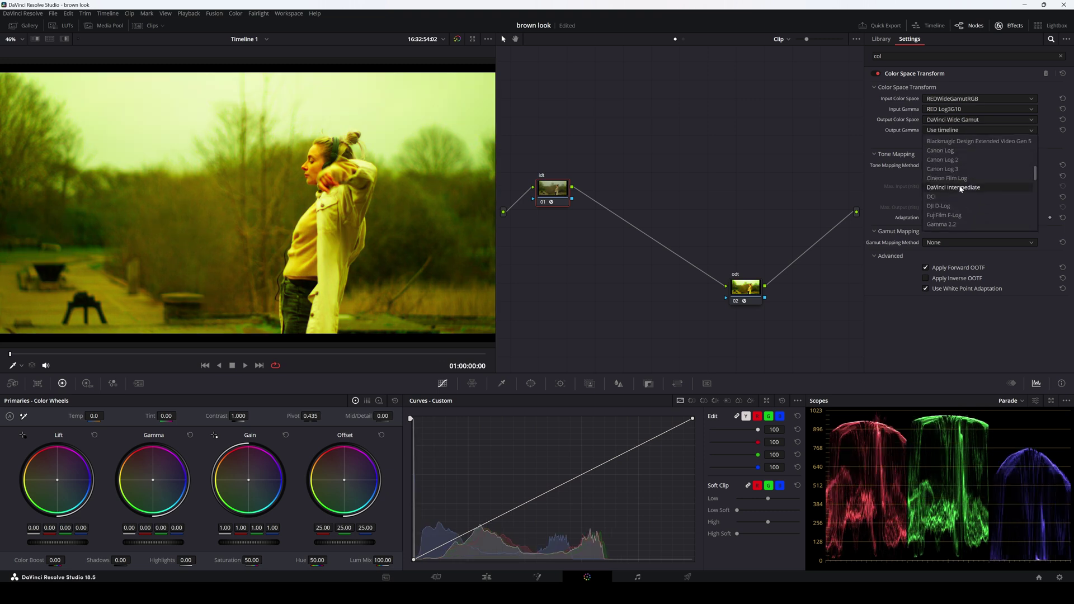
click(960, 188)
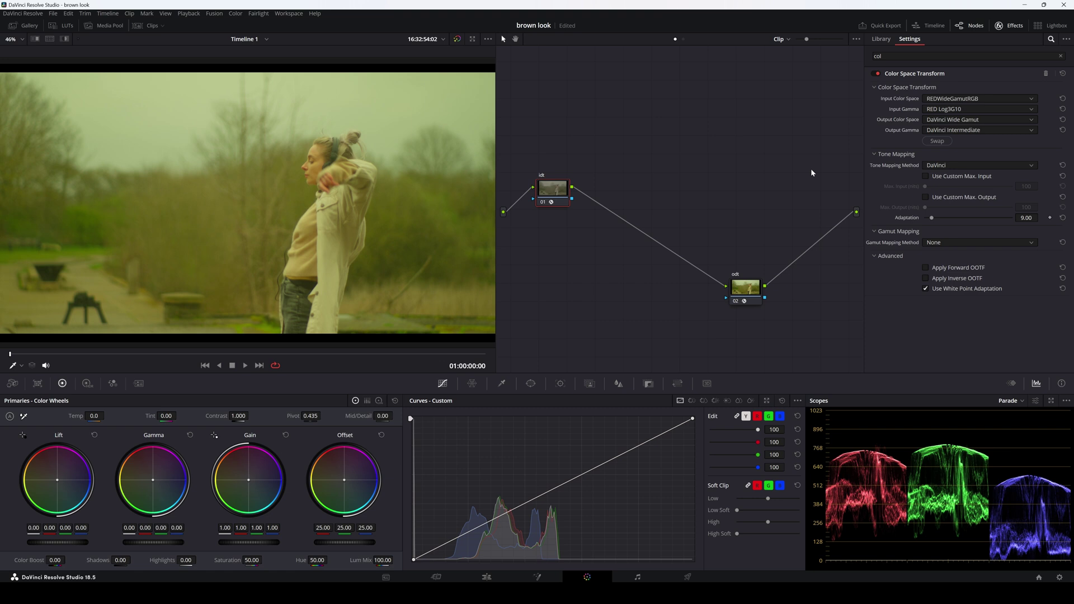
Step: Move the odt node farther from the idt node, closer to the graph's output
click(756, 294)
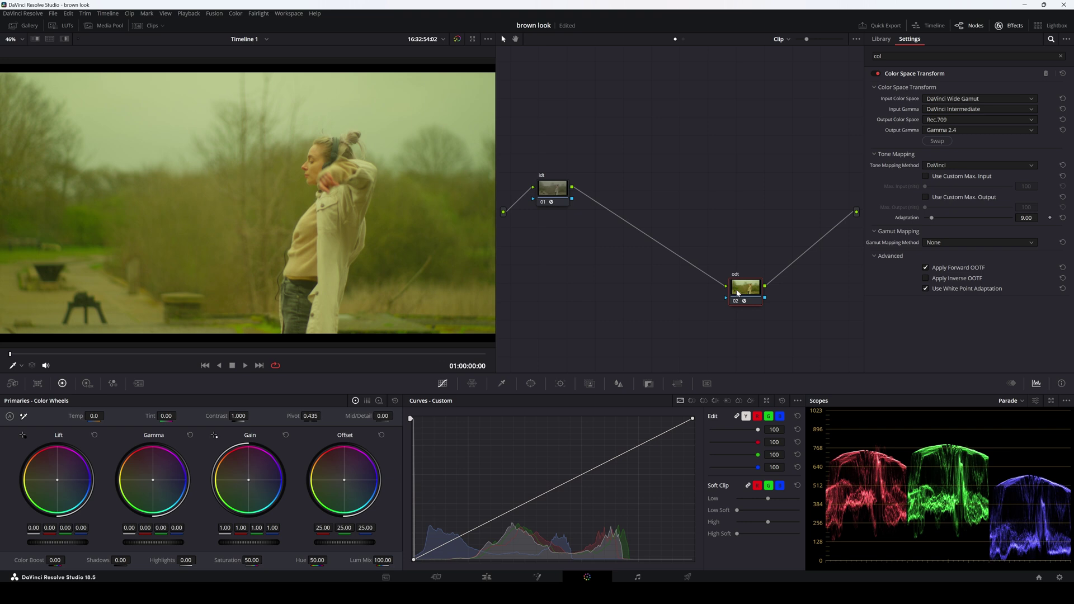
drag(737, 293, 792, 289)
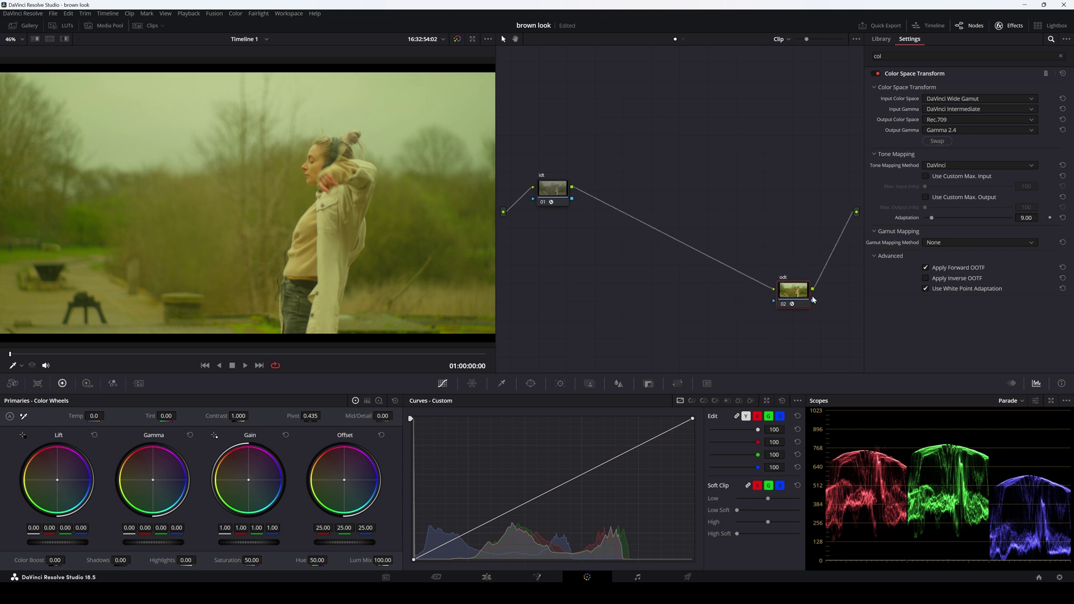
Step: Save the project and add two serial nodes in a row after the idt node
click(555, 193)
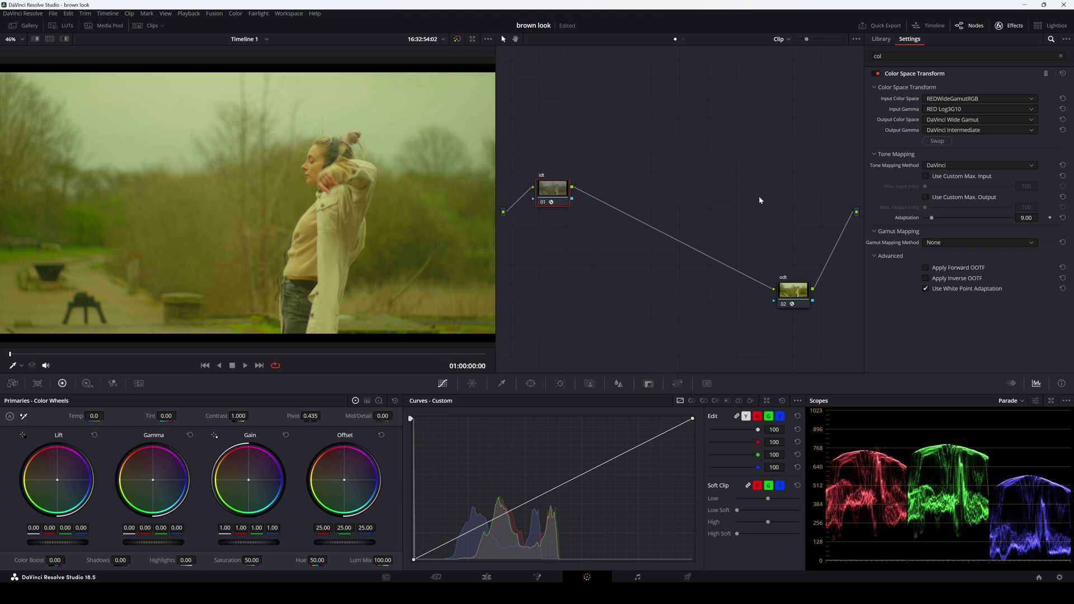
key(ctrl+s)
key(alt+s)
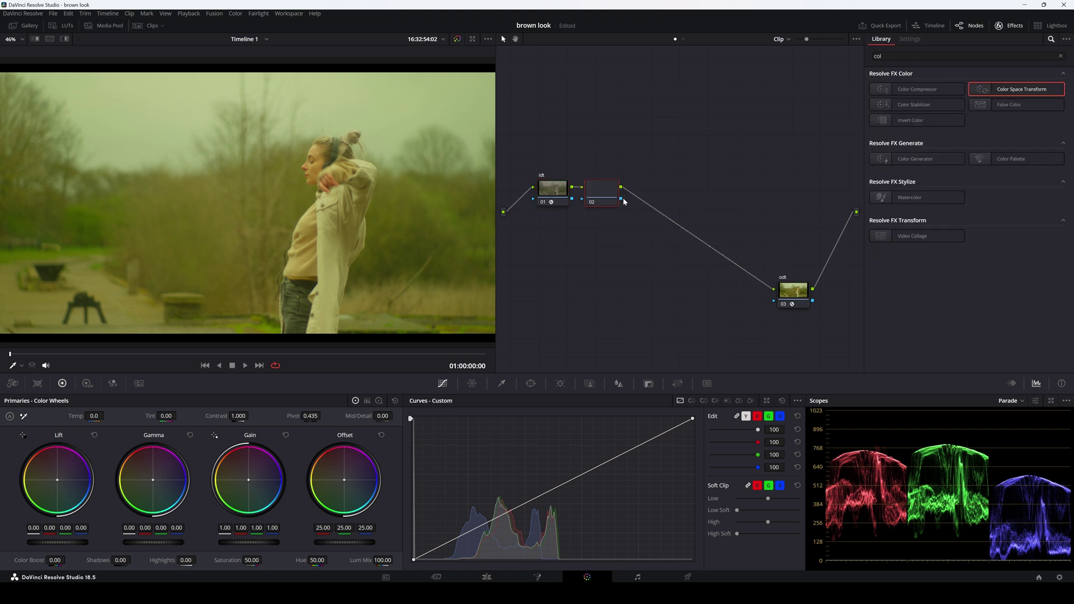
key(alt+s)
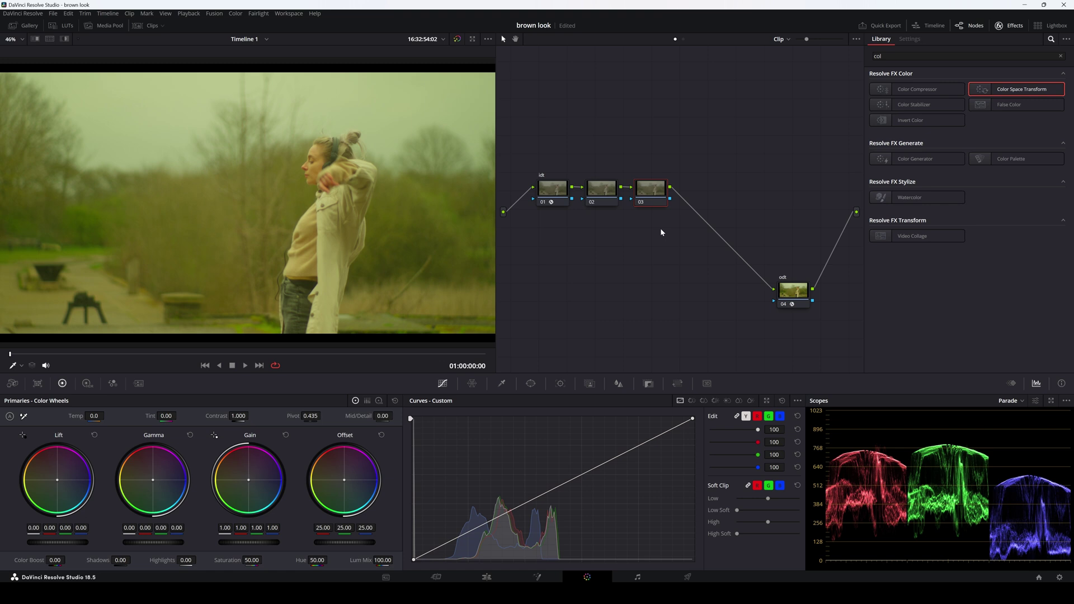
Step: Check the odt node's transform settings, hide the effects library, and label the node after idt as bal
click(795, 291)
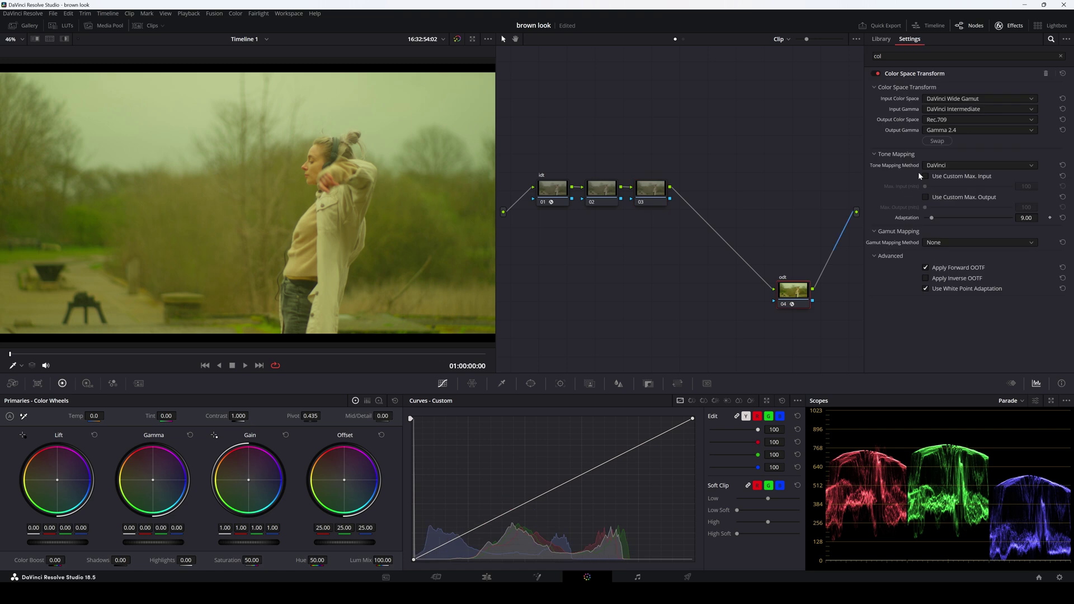
click(1010, 25)
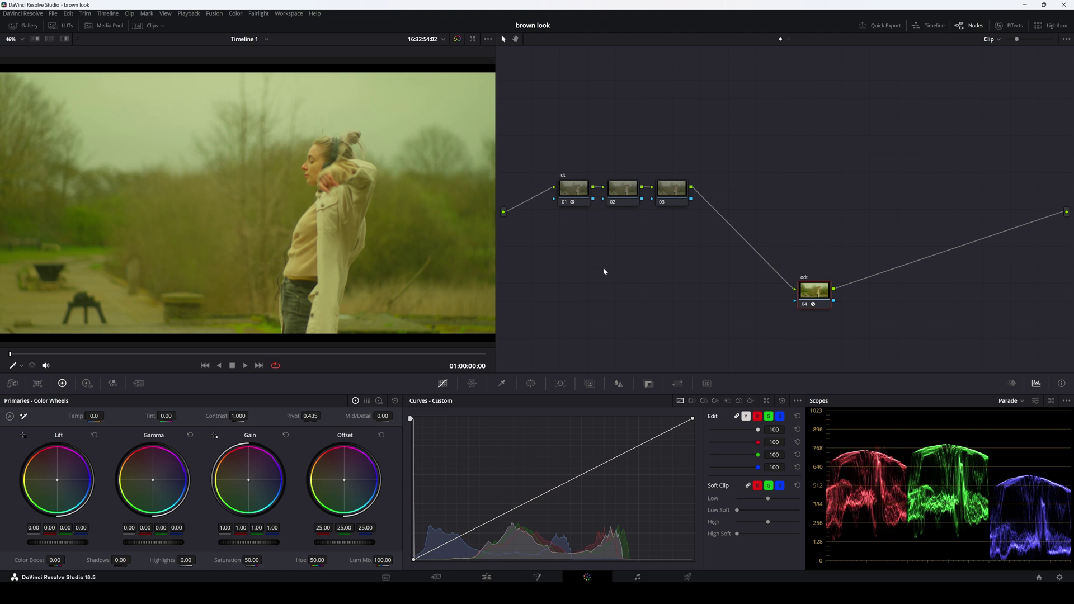
click(628, 192)
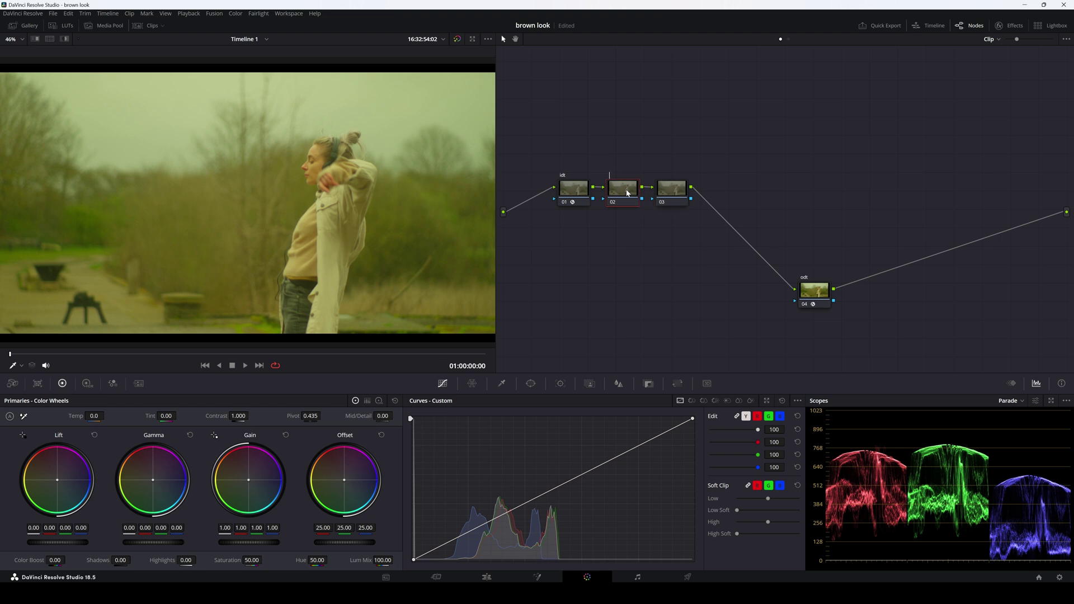
text(bal)
click(1052, 400)
drag(659, 343, 628, 270)
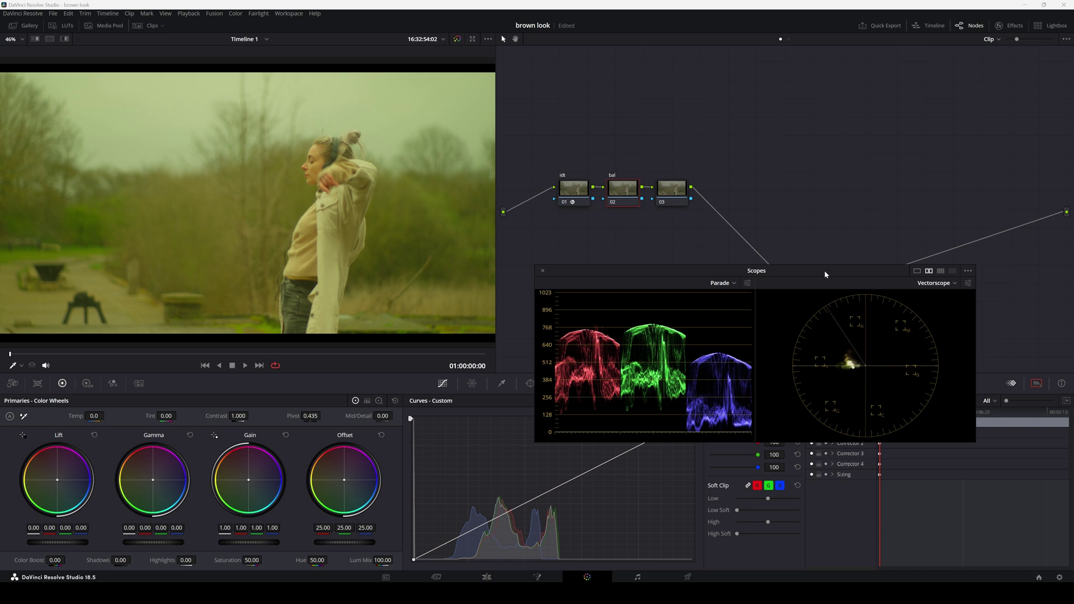
drag(824, 270, 698, 294)
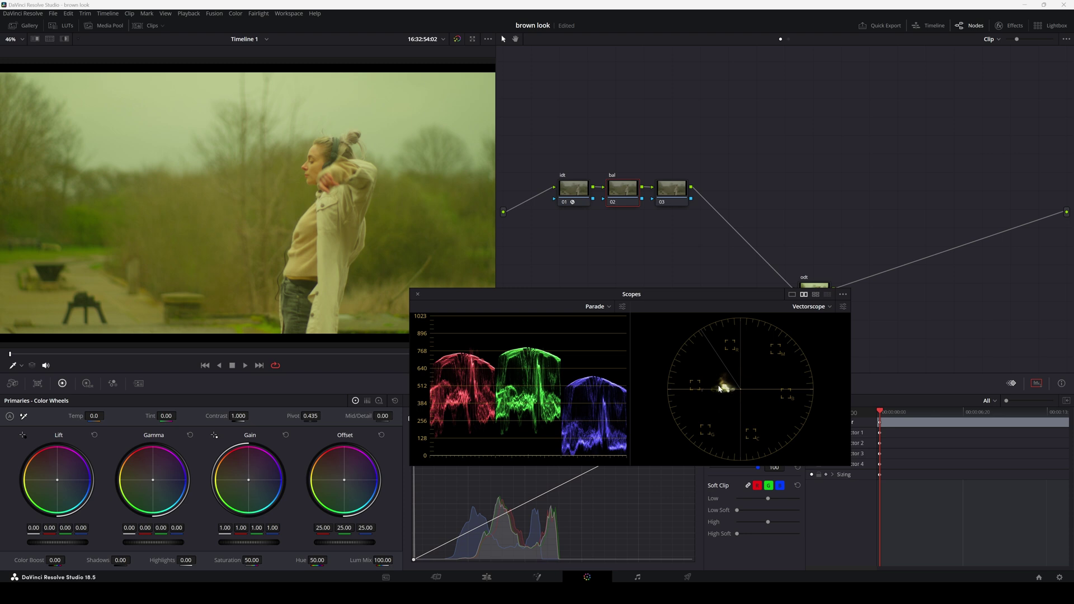
drag(518, 298, 622, 328)
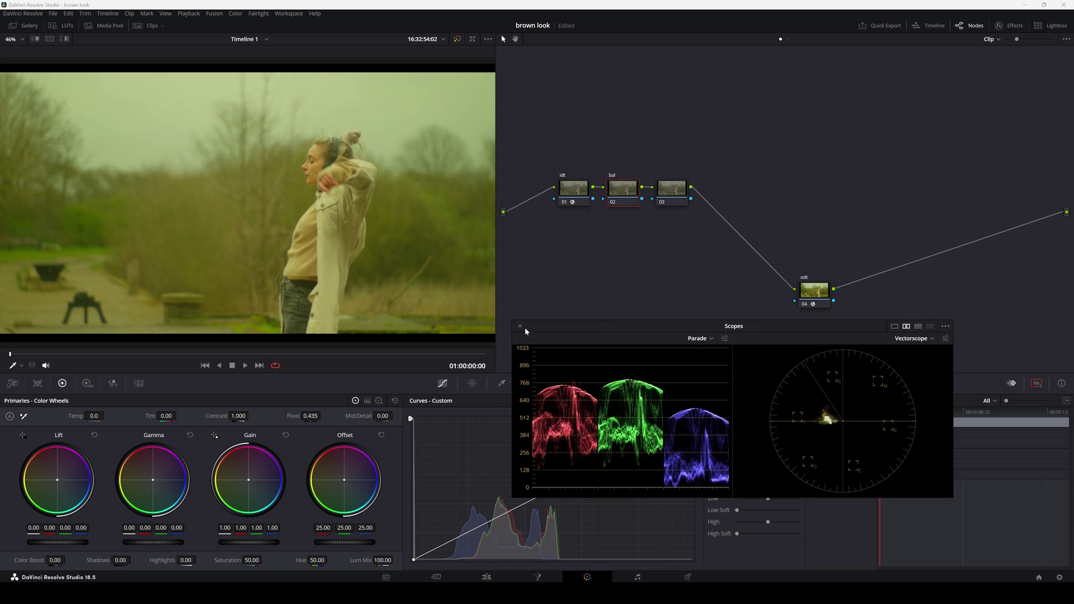
click(521, 326)
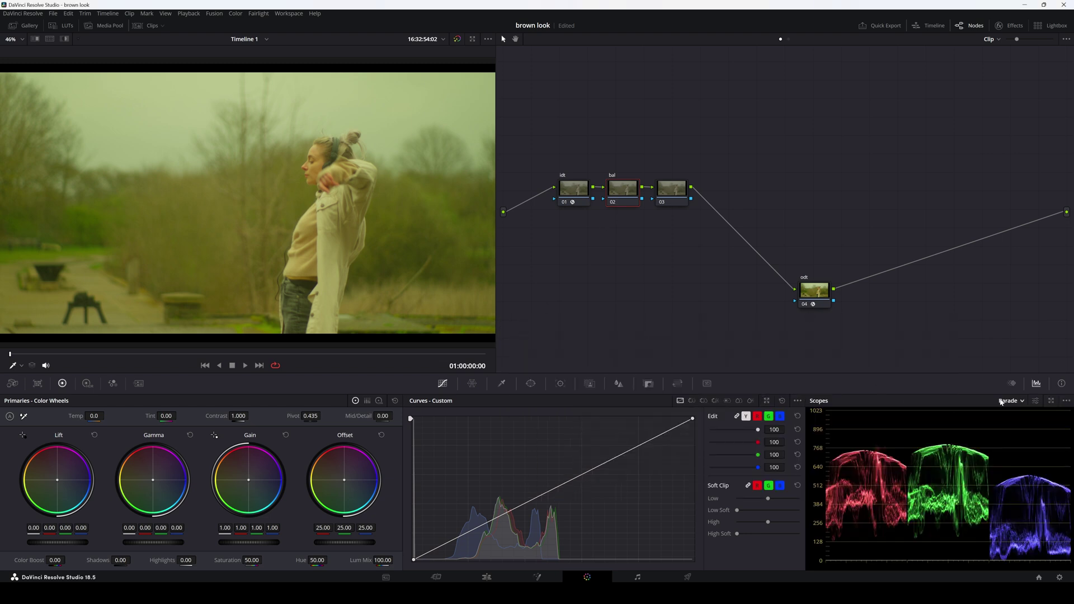
Step: With the parade and vectorscope in a floating window, neutralize the bal node's green cast using Offset values 23.48, 23.58 and 31.27, and compare before and after
click(1051, 400)
drag(592, 324, 619, 365)
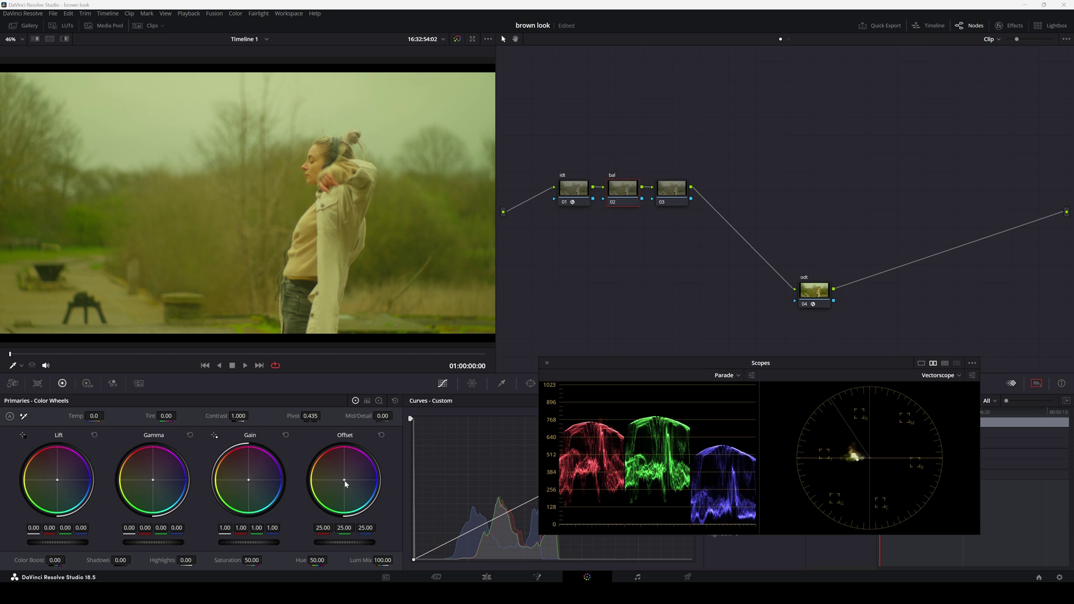
drag(344, 485, 410, 497)
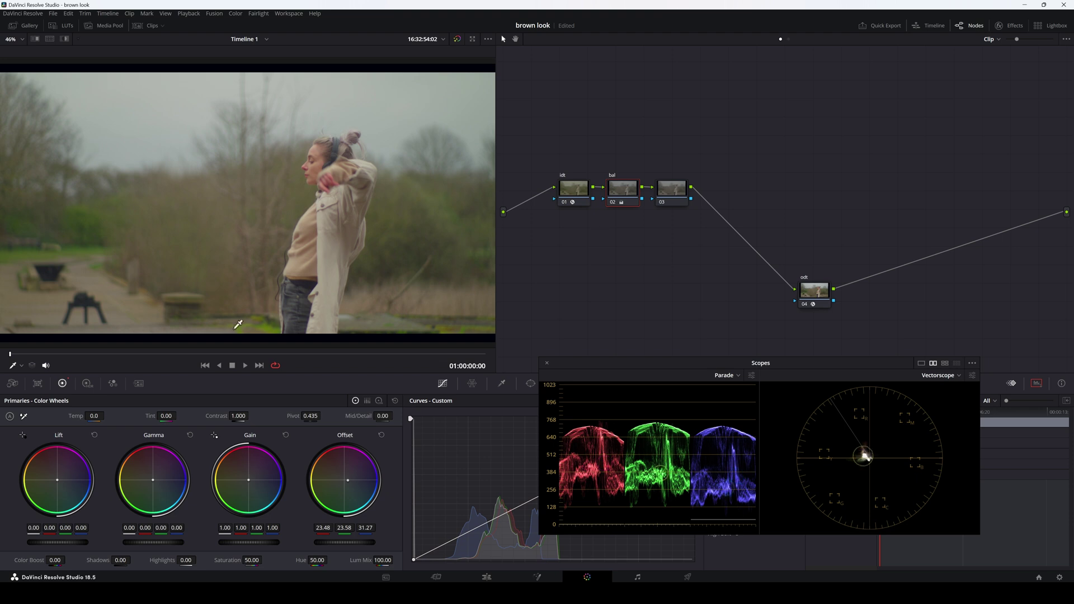
click(613, 203)
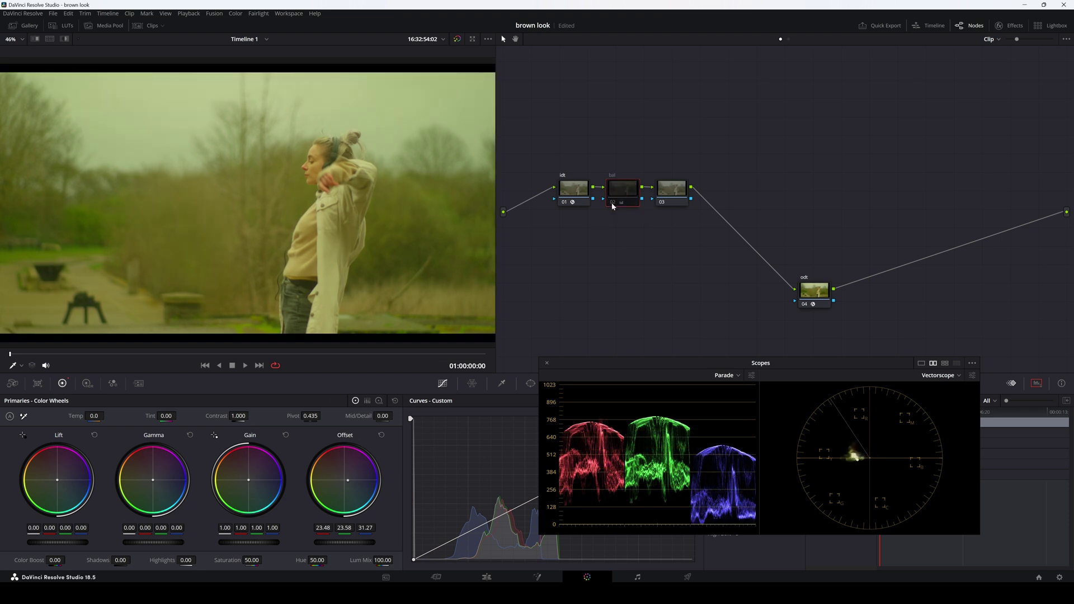
click(612, 203)
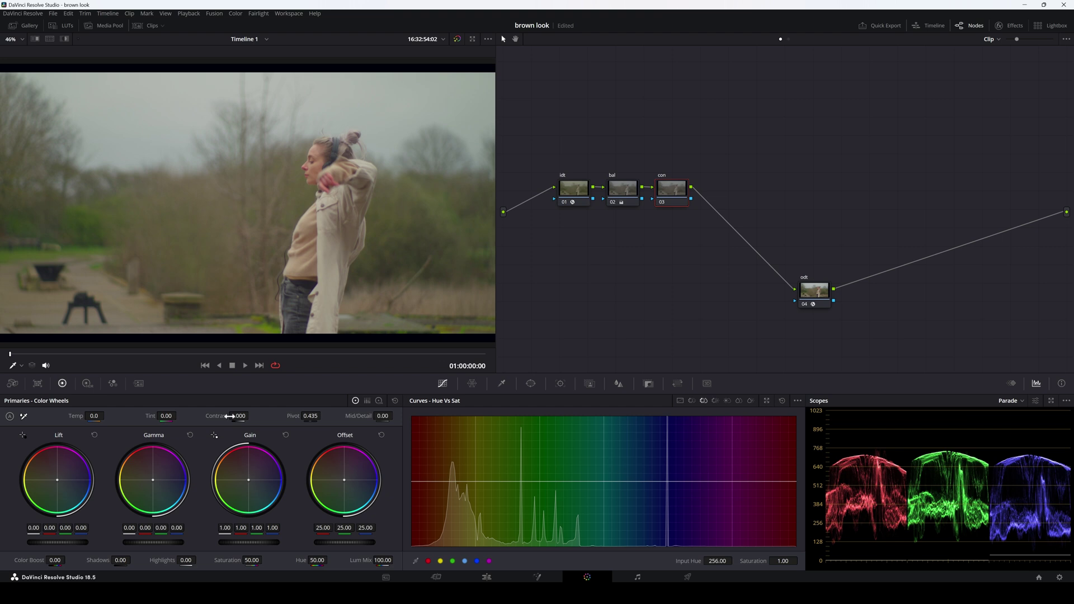
Step: Set the con node's contrast to 1.108 and pivot to 0.481, and compare the image with the node off and on
drag(238, 416, 251, 415)
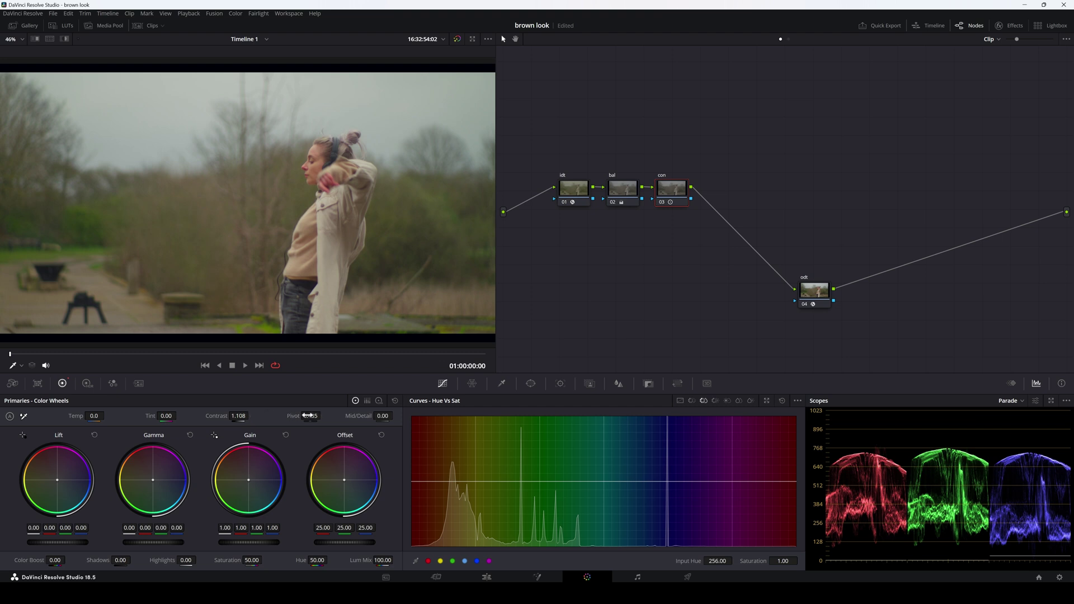
drag(306, 415, 323, 415)
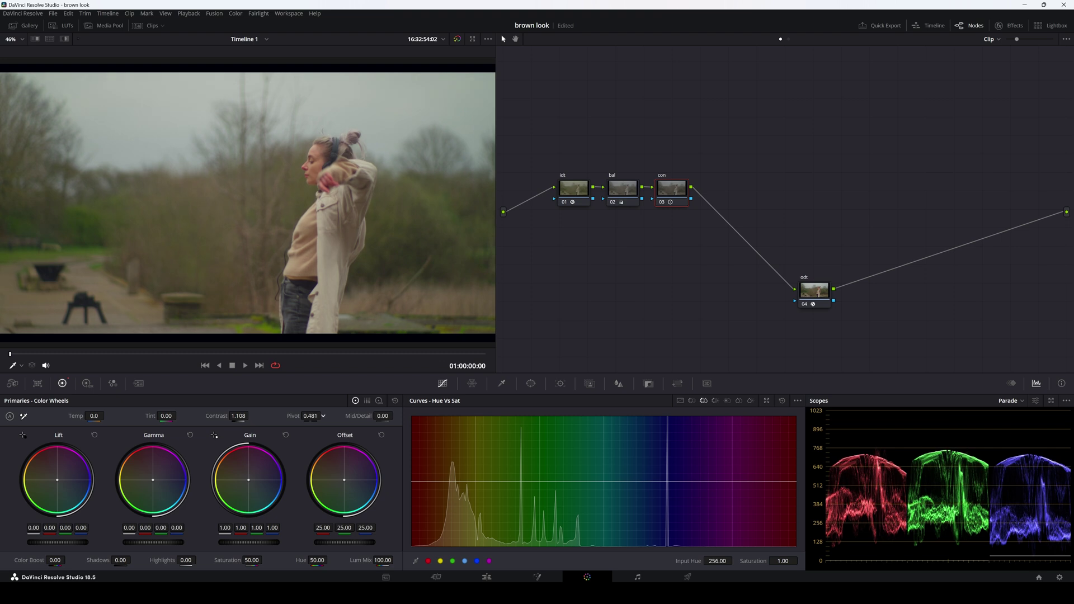
click(663, 203)
click(663, 203)
Step: Add a serial node named hue v hue after con and raise its Hue Vs Hue yellow point to about 23.58 and green point to 24.73
key(alt+s)
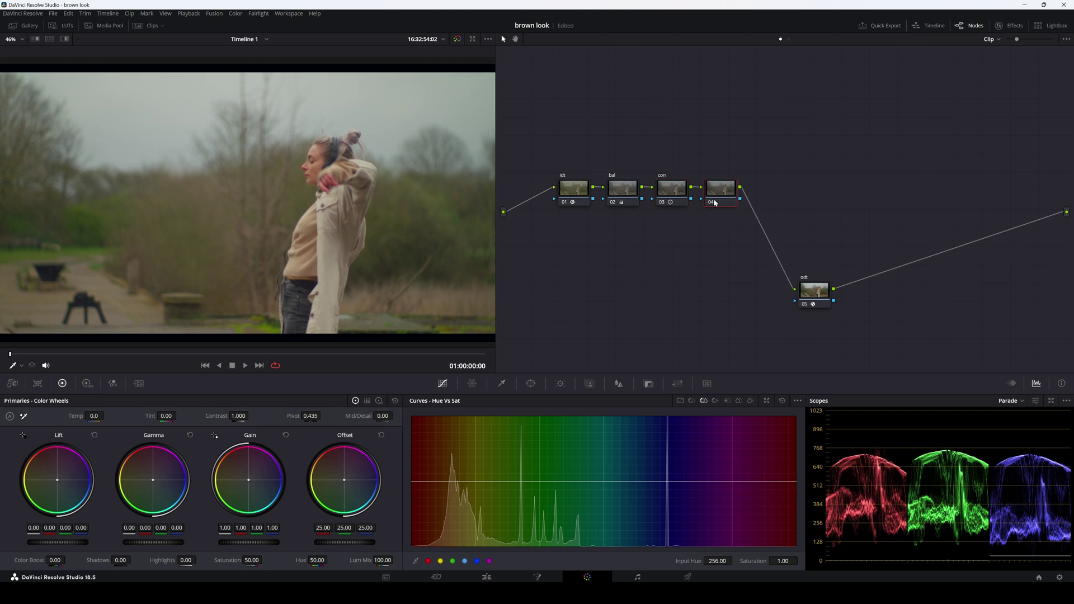
click(692, 401)
click(454, 562)
click(475, 482)
drag(476, 482, 476, 475)
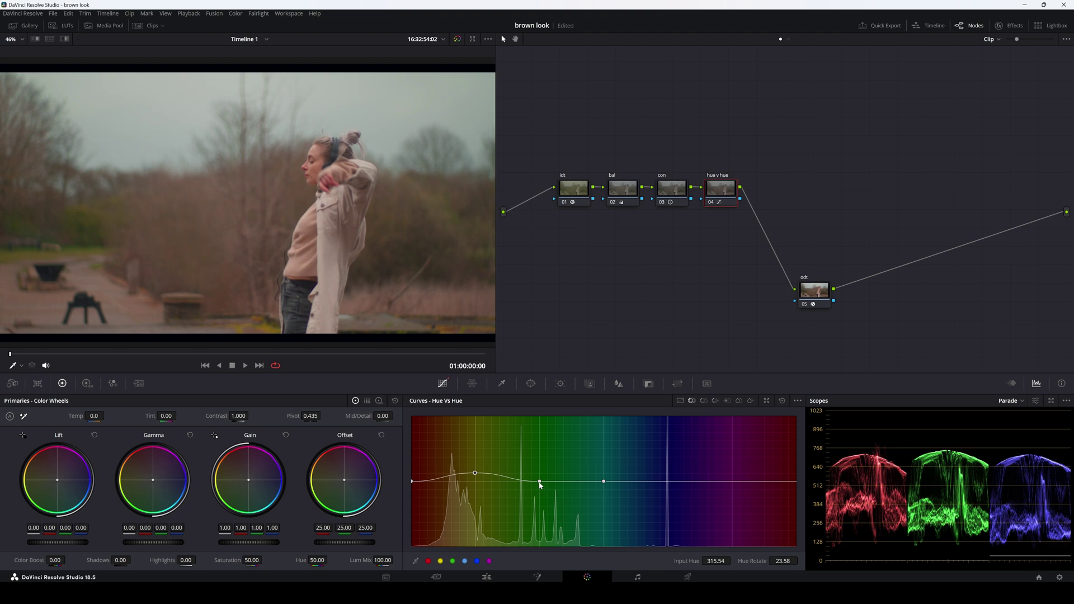
drag(540, 484, 541, 476)
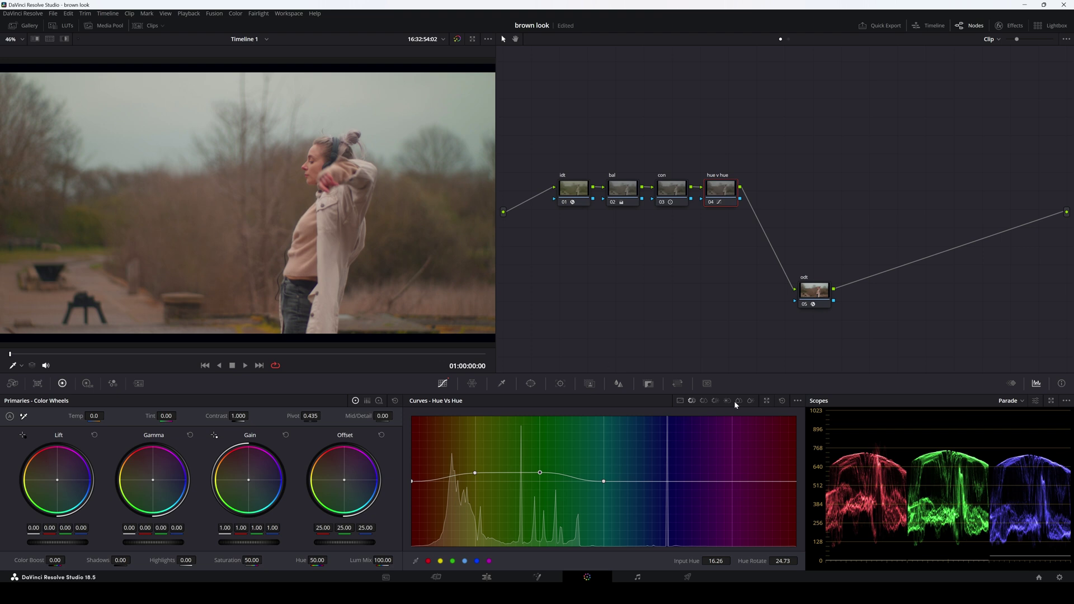
Step: On the hue v hue node's Hue Vs Sat curve, pull the magenta, blue, cyan and green points down to zero saturation
click(704, 402)
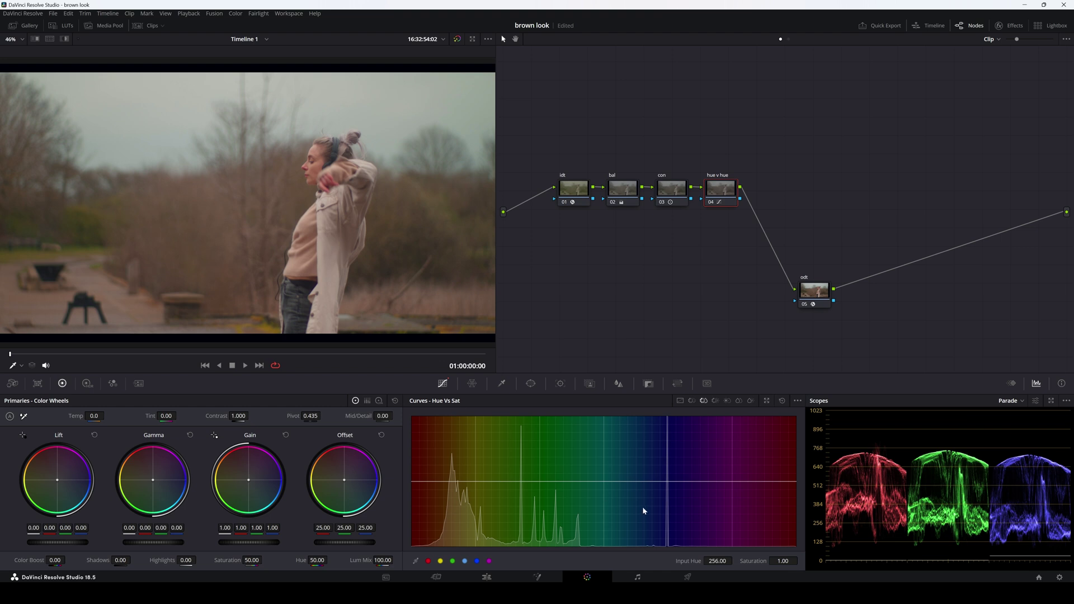
click(428, 561)
click(453, 562)
click(477, 562)
key(ctrl+s)
drag(733, 482, 733, 549)
drag(669, 482, 671, 546)
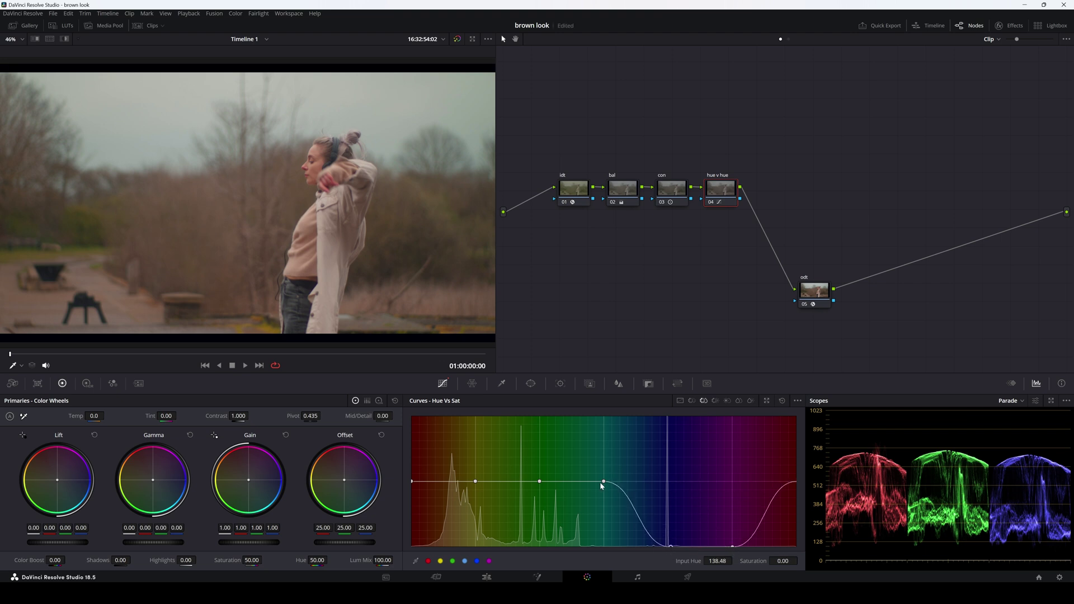
drag(602, 482, 602, 547)
drag(541, 482, 525, 548)
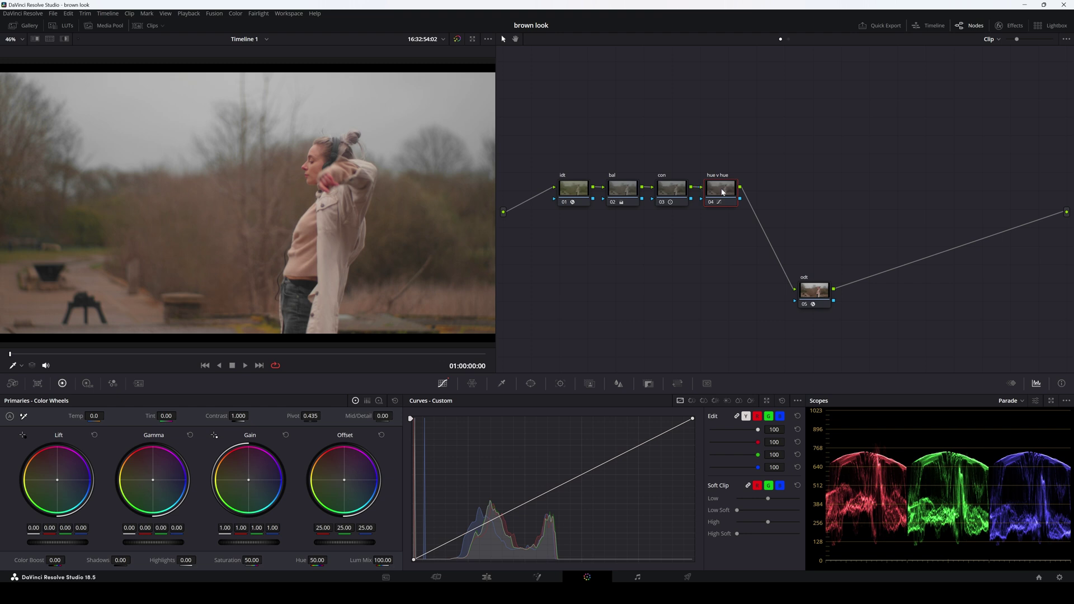
Step: Add a serial node after hue v hue and label it curves
mouse_move(722, 192)
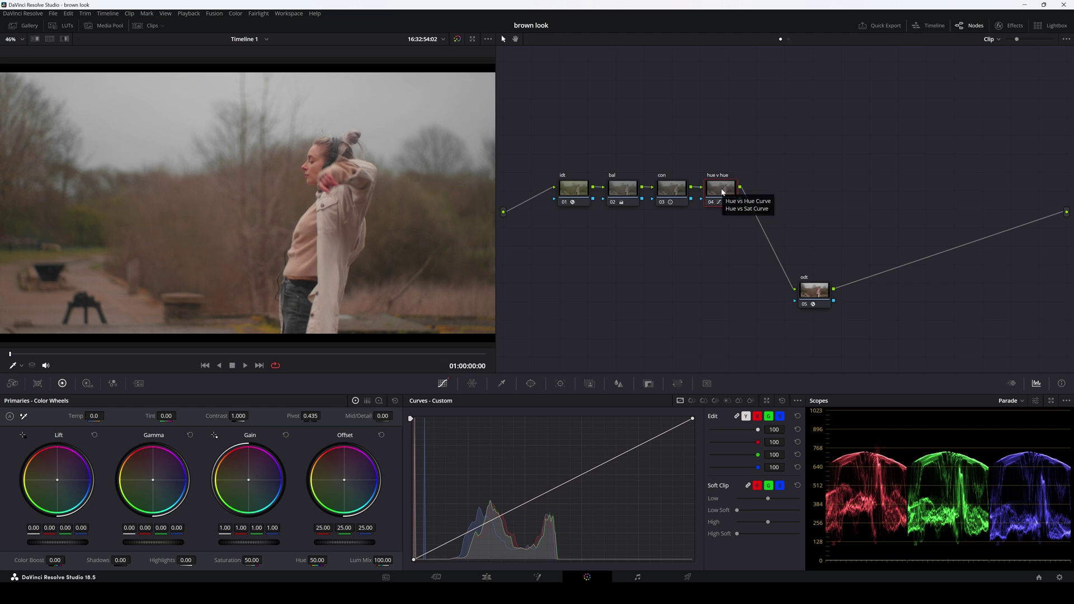
key(alt+s)
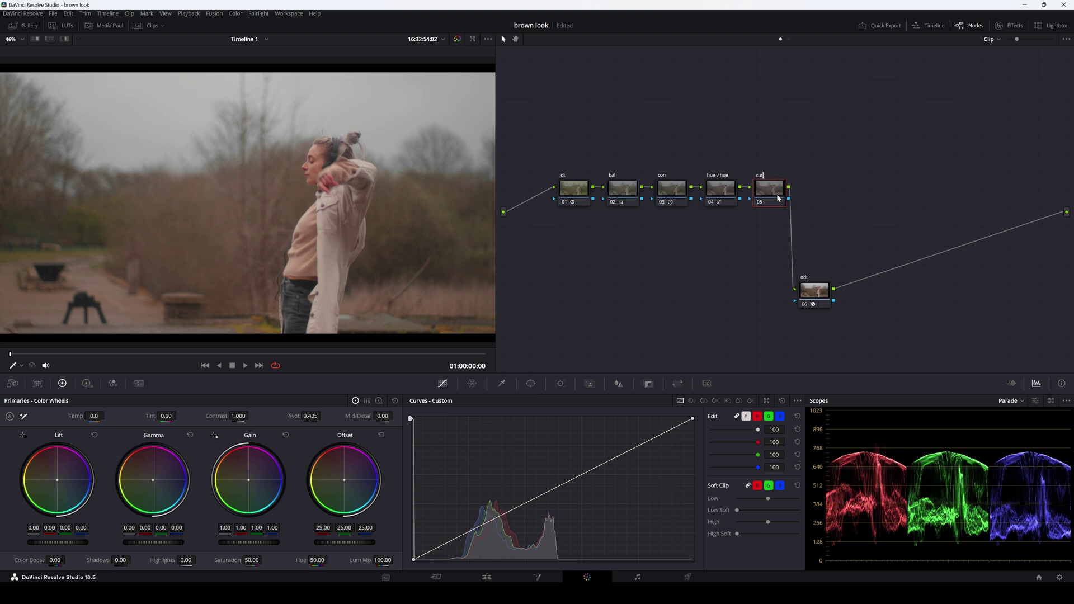
text(ves)
key(Return)
Step: Anchor the custom curve's midtones, unlink its channels, then lower blue and slightly raise red in the shadows
click(525, 505)
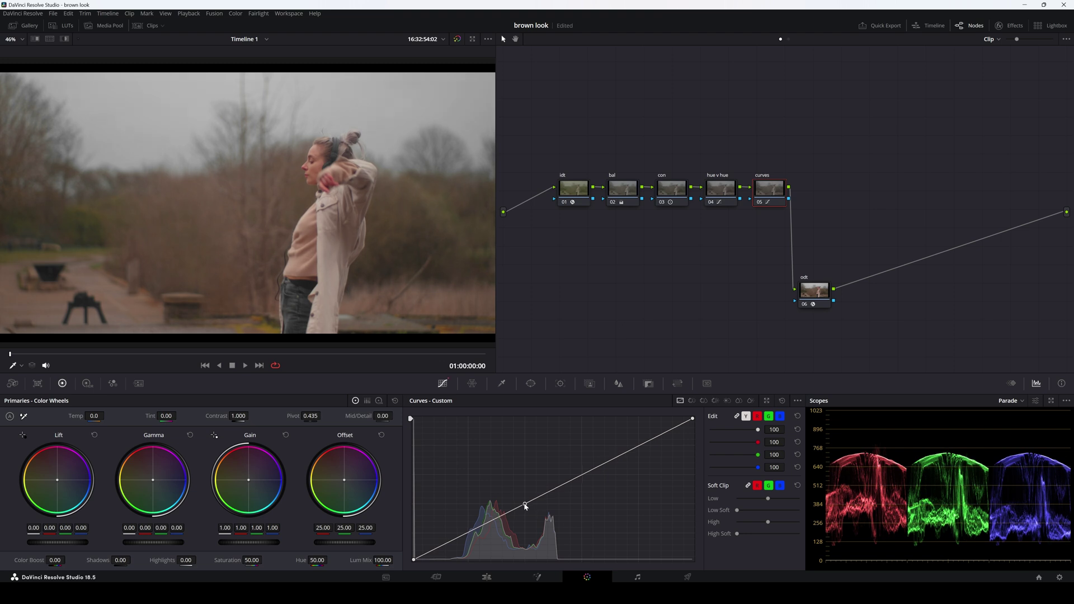
click(738, 418)
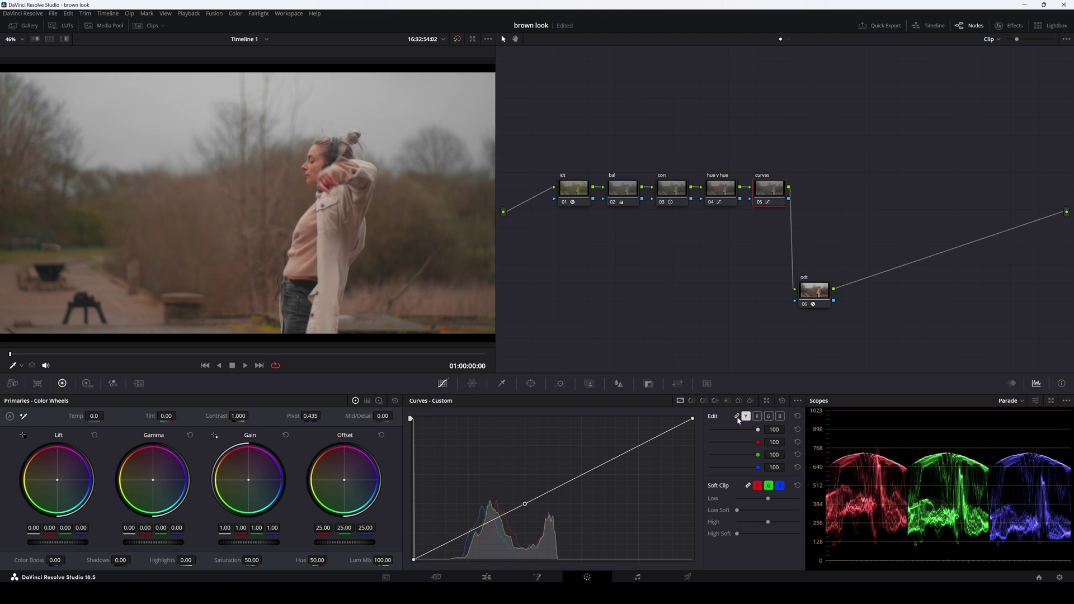
click(780, 417)
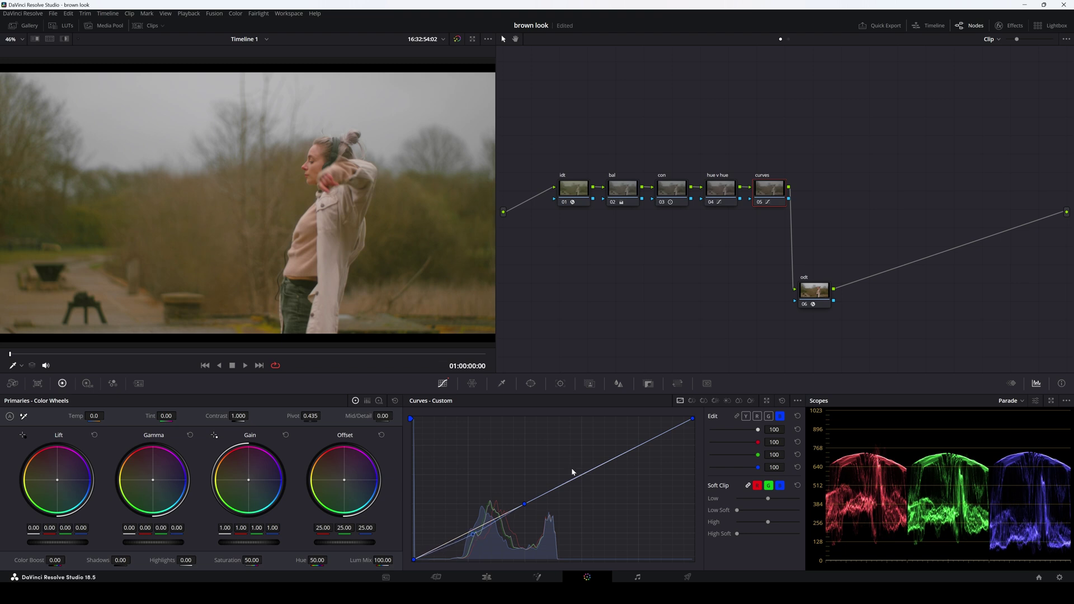
click(757, 416)
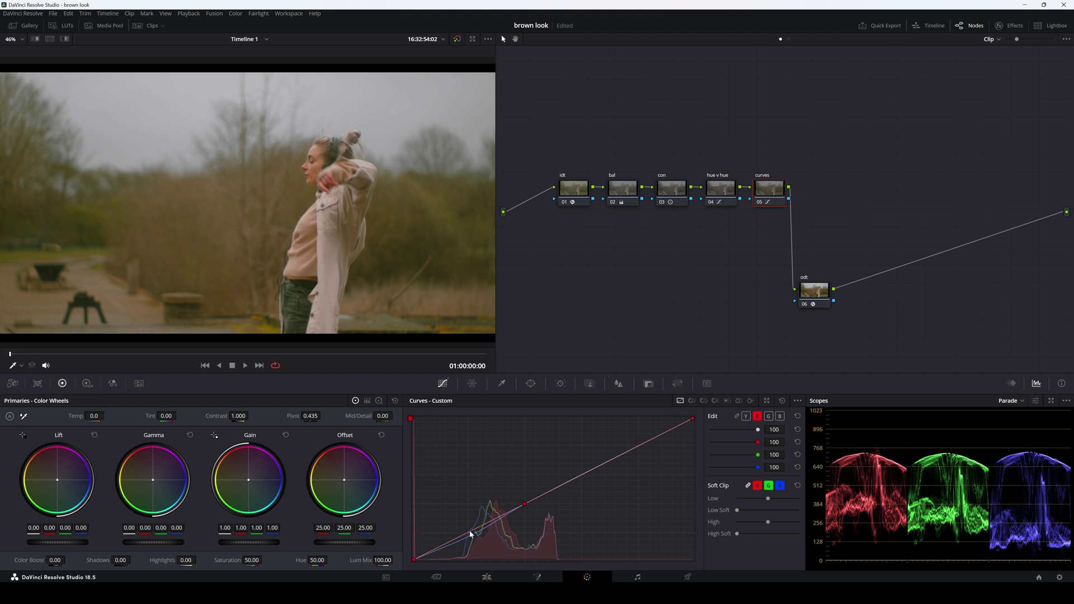
drag(470, 531, 469, 530)
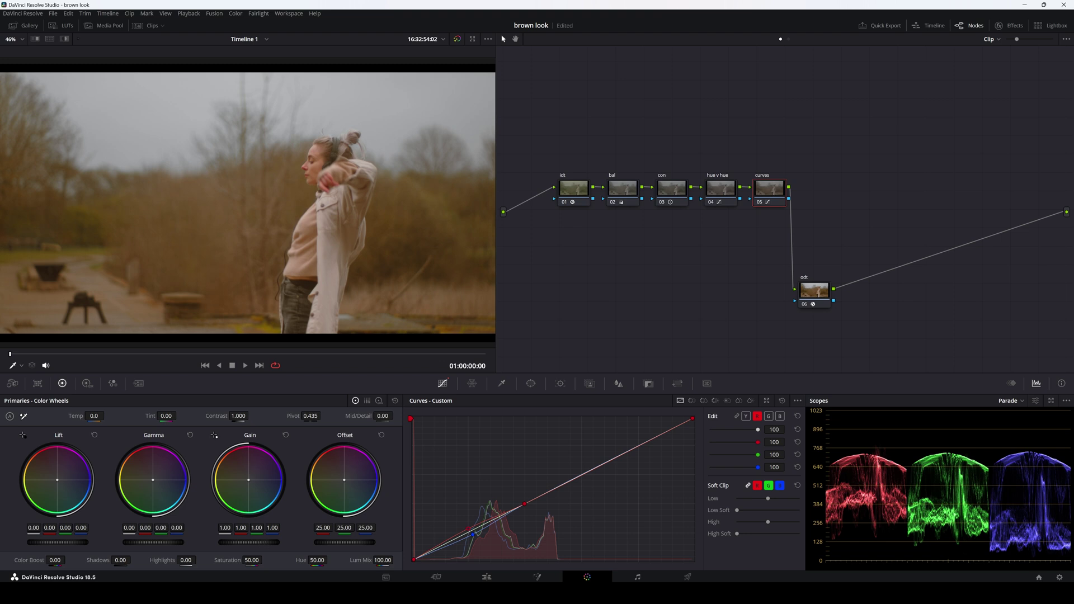
Step: Lower the curves node's master Gain to 0.89 and save the project
drag(249, 542, 219, 542)
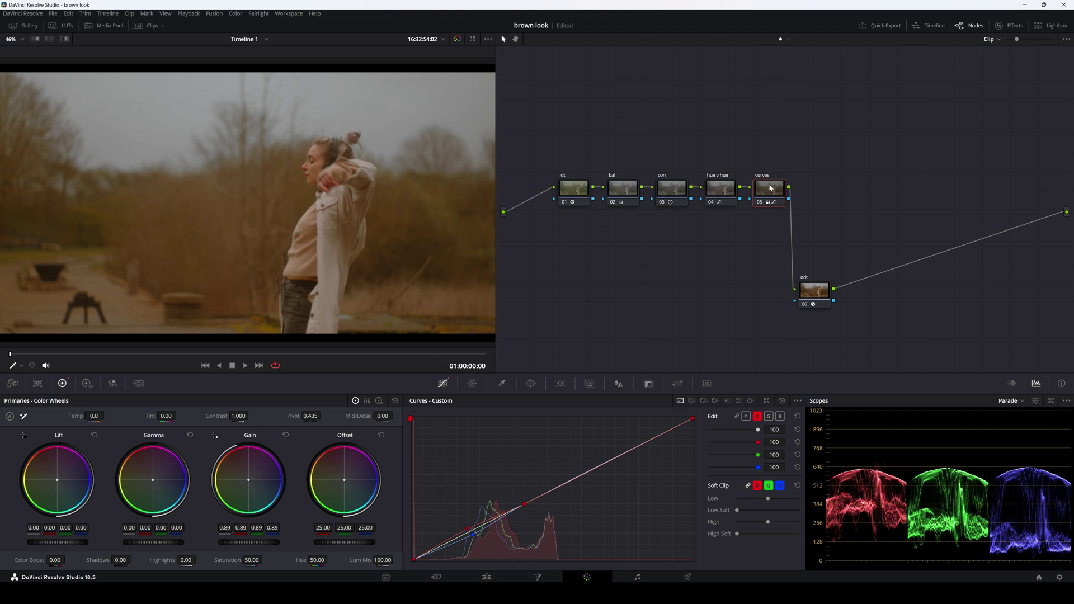
key(ctrl+s)
Step: Add a serial node after curves, place it below the idt node, relink its curve channels, and reduce its saturation to 39.80
key(alt+s)
drag(817, 189, 551, 296)
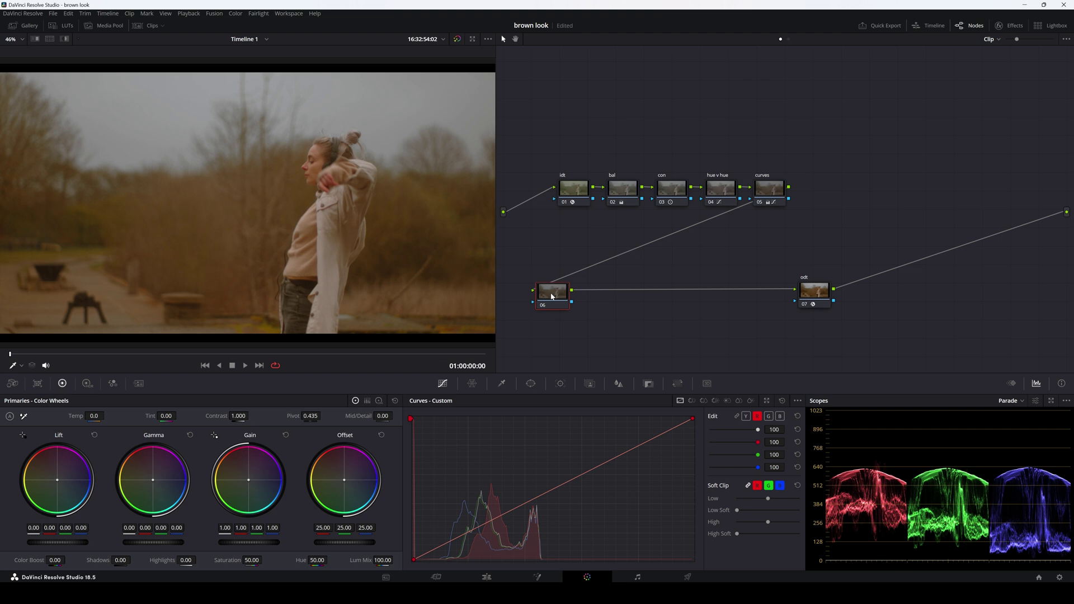
click(736, 416)
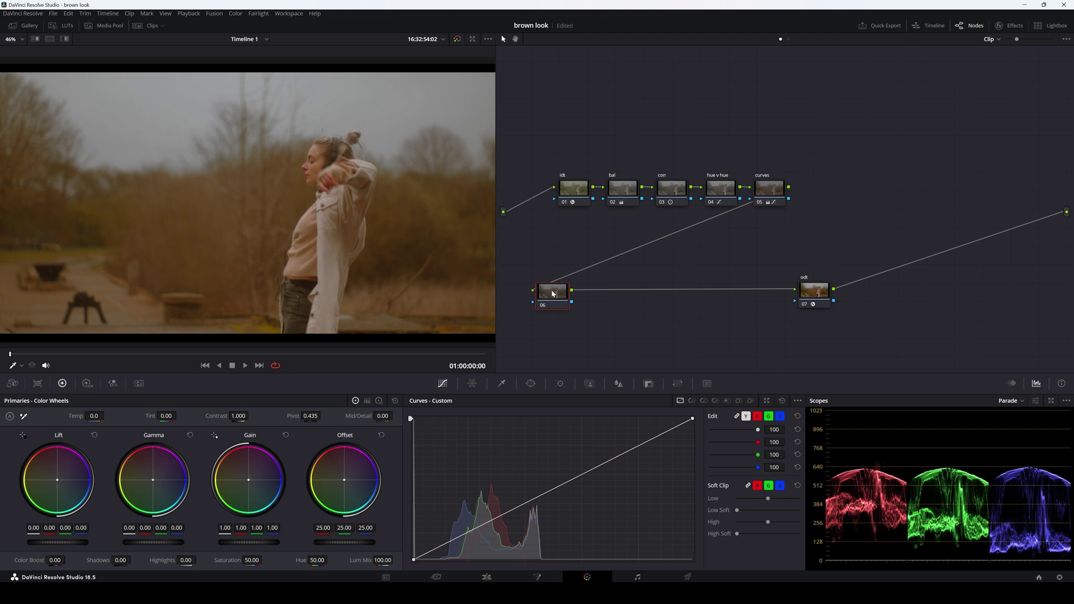
mouse_move(253, 560)
mouse_down()
mouse_move(241, 561)
mouse_move(264, 560)
mouse_up()
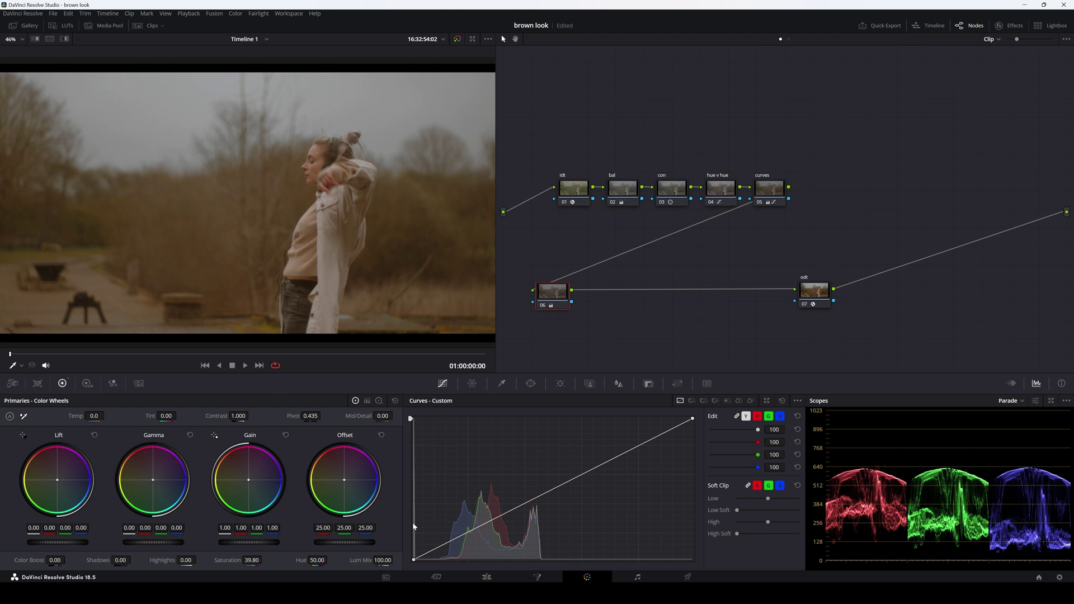
Step: Shape a gentle S-curve on node 06's linked custom curve, with slightly lowered shadows and raised highlights
click(415, 560)
drag(495, 519, 507, 522)
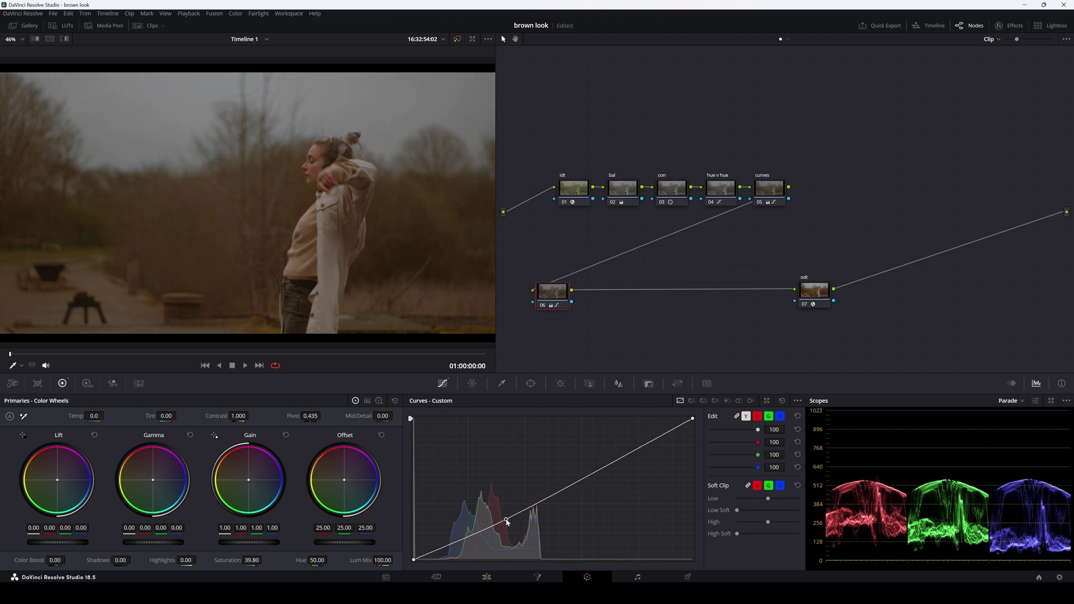
drag(599, 477, 629, 437)
drag(495, 522, 486, 528)
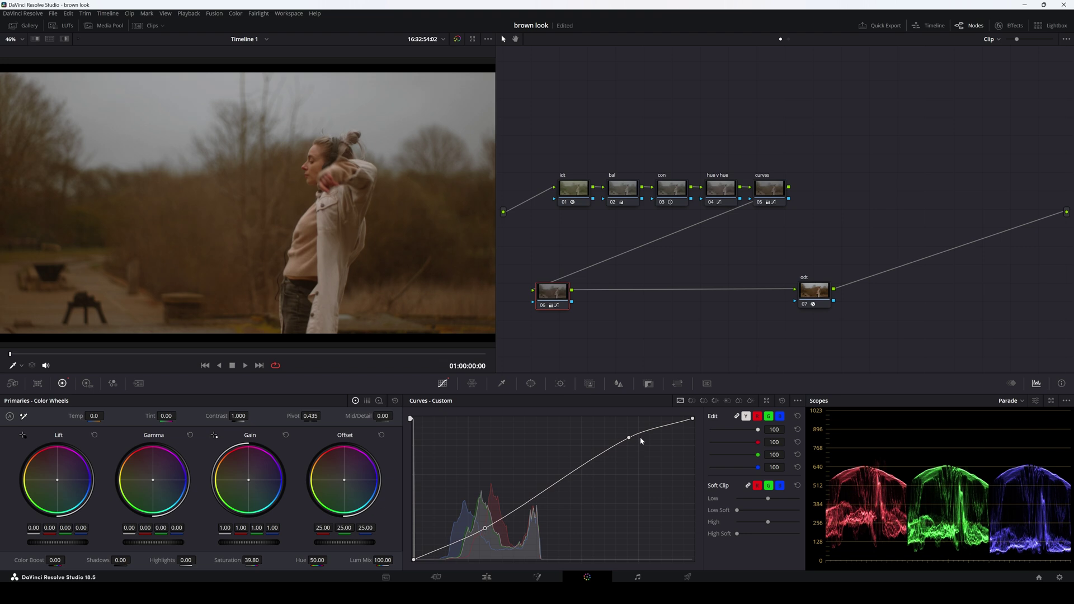
drag(629, 438, 607, 447)
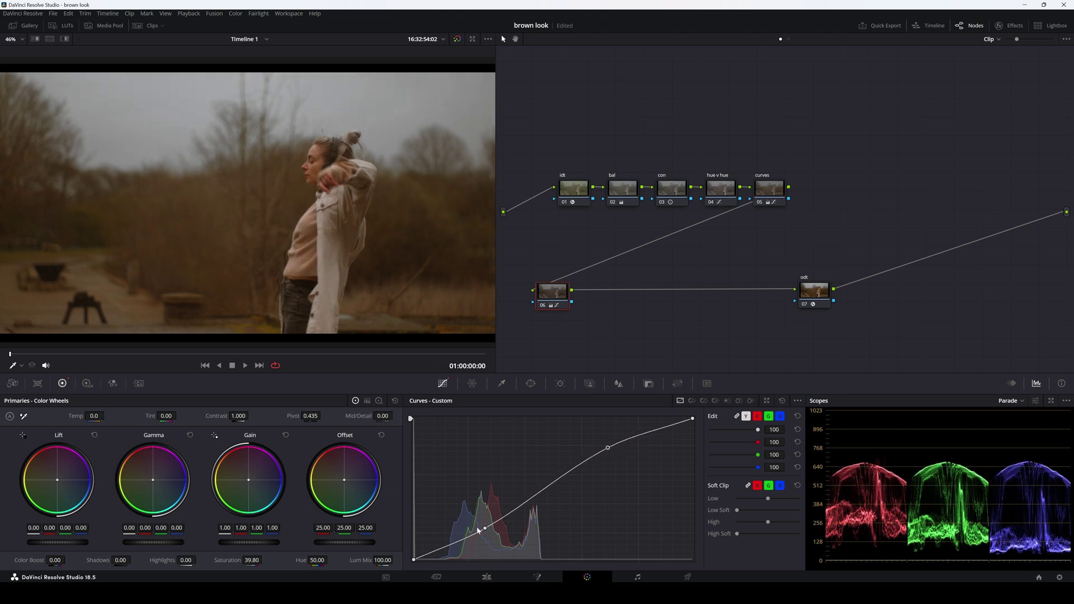
drag(485, 529, 485, 527)
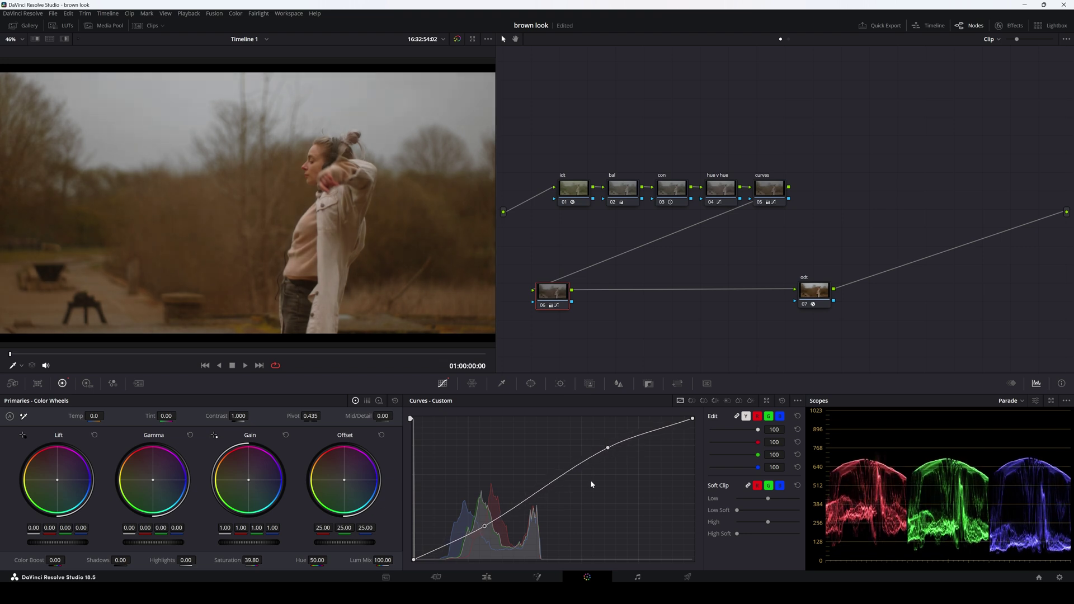
drag(608, 449, 611, 443)
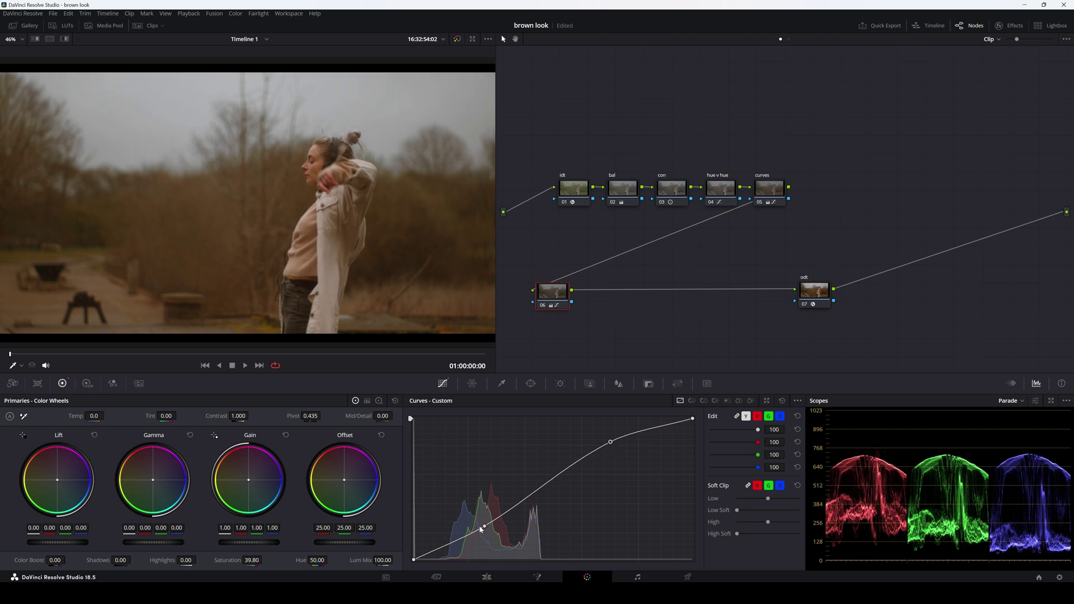
Step: Fine-tune the shadow and highlight points of node 06's custom curve with small shifts
drag(480, 529, 482, 530)
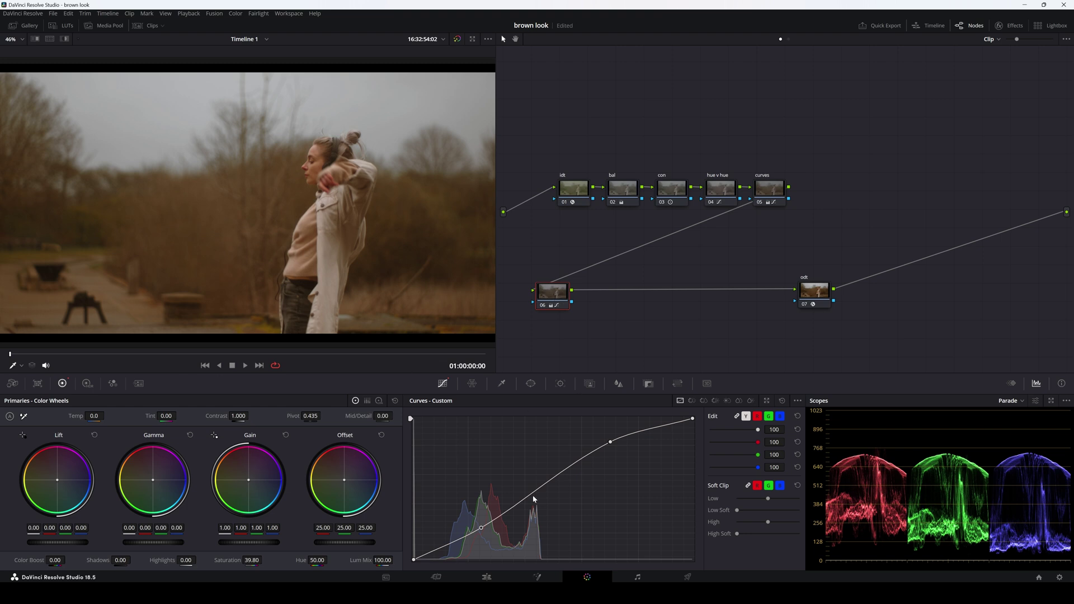
drag(611, 442, 610, 444)
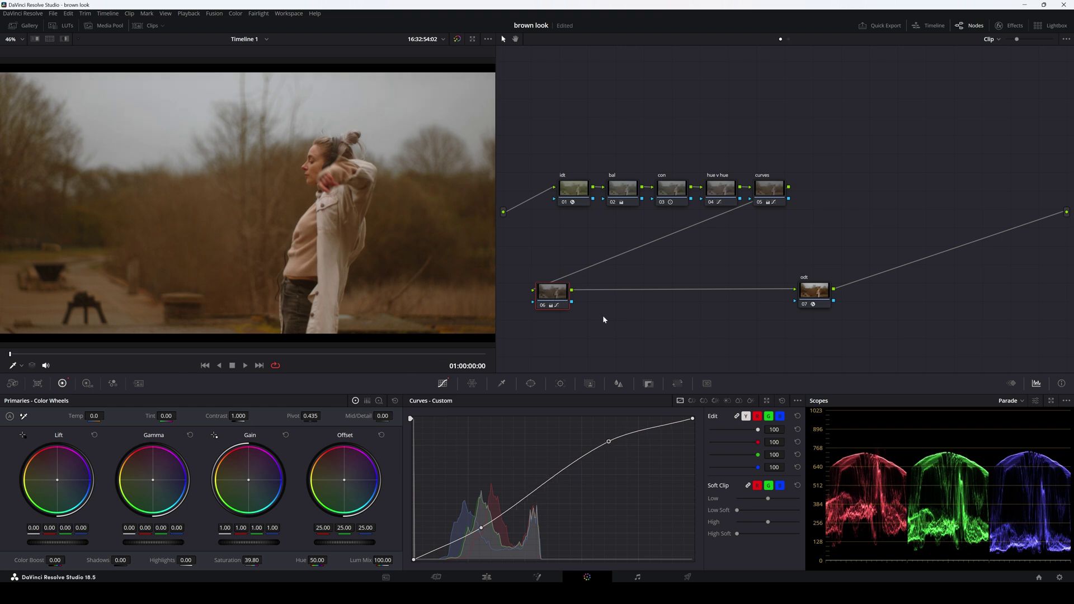
Step: Add a serial node after node 06 with a wide circular window around the woman's head and torso, with Soft 1 at 21.51
key(alt+s)
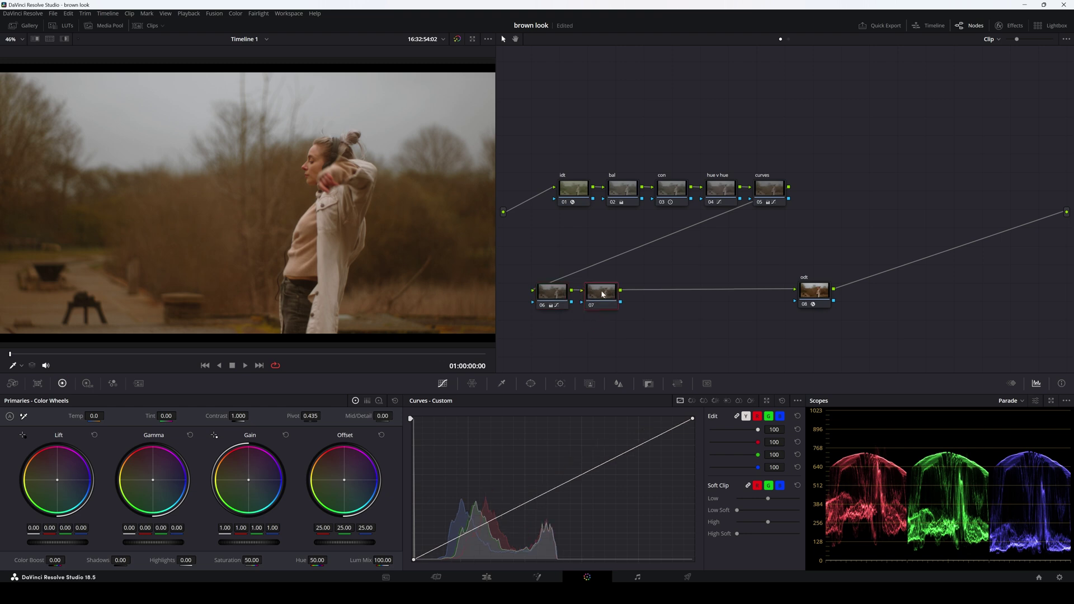
click(531, 384)
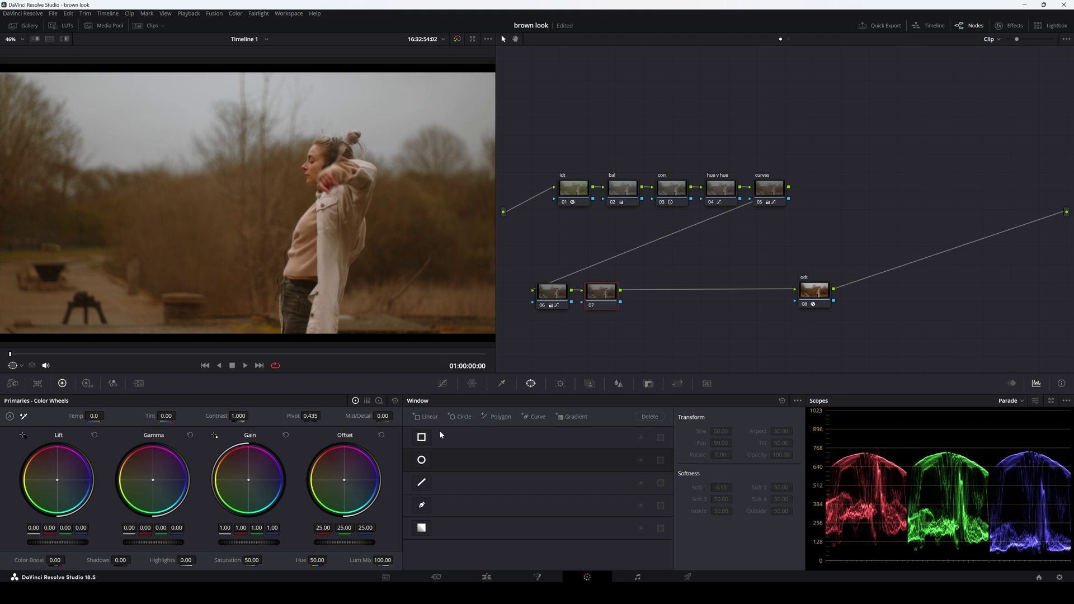
click(421, 460)
drag(250, 204, 280, 204)
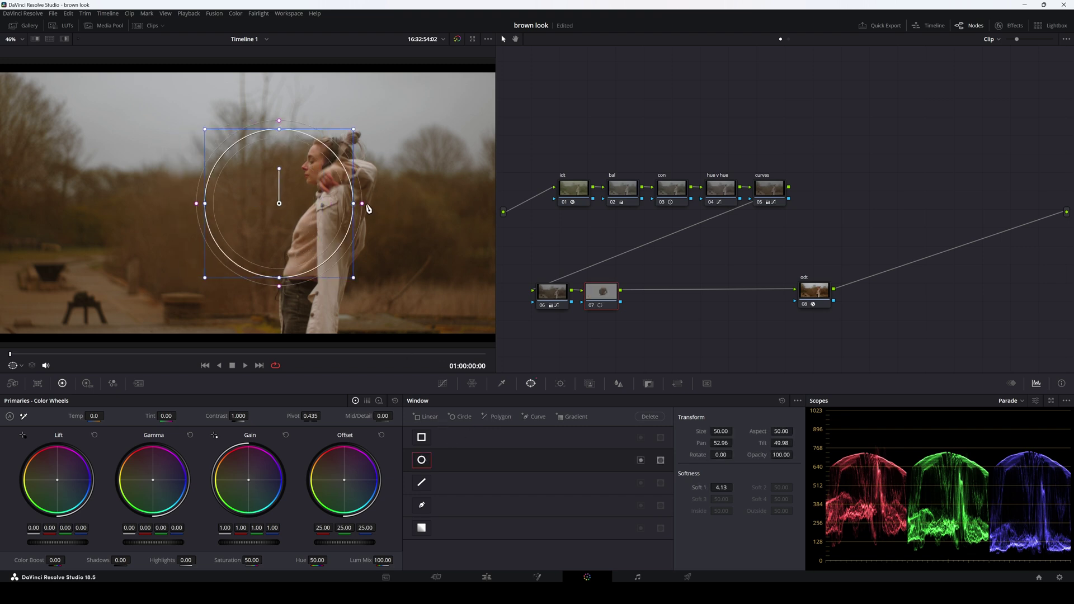
drag(368, 208, 399, 204)
drag(328, 209, 431, 191)
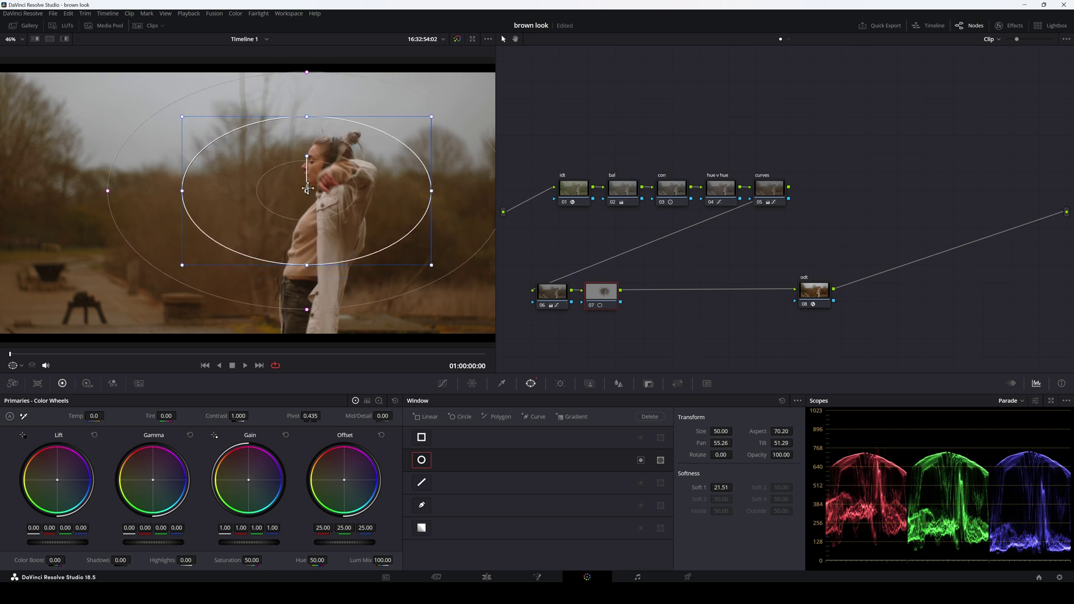
drag(307, 188, 310, 184)
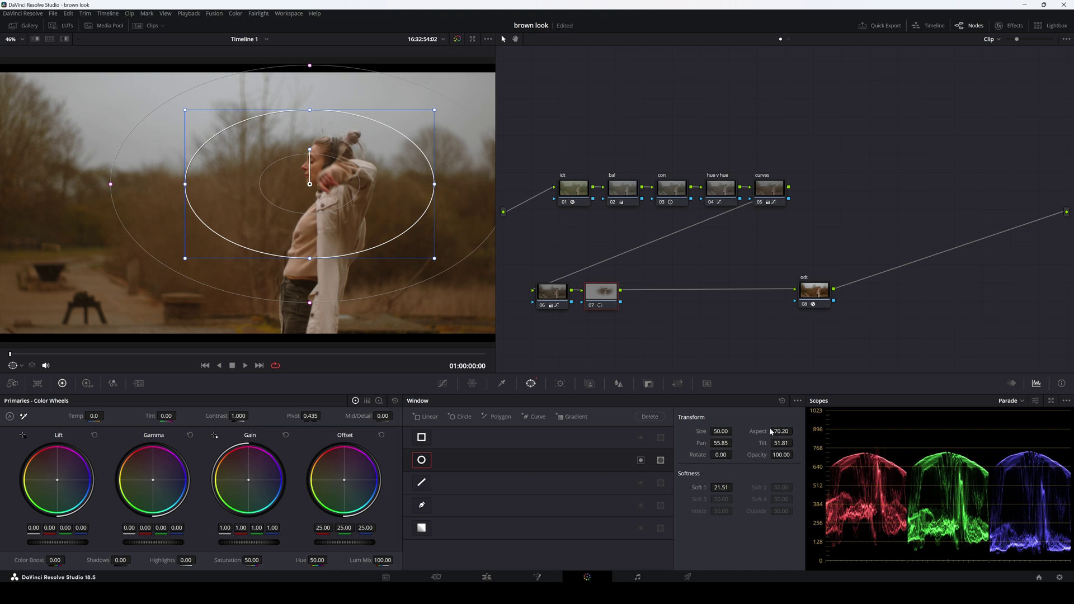
Step: Stretch node 07's circular window to Aspect 100, shrink it to Size 36.57 at Tilt 52.16, and invert it
mouse_move(778, 433)
mouse_down()
mouse_move(795, 431)
mouse_move(778, 431)
mouse_up()
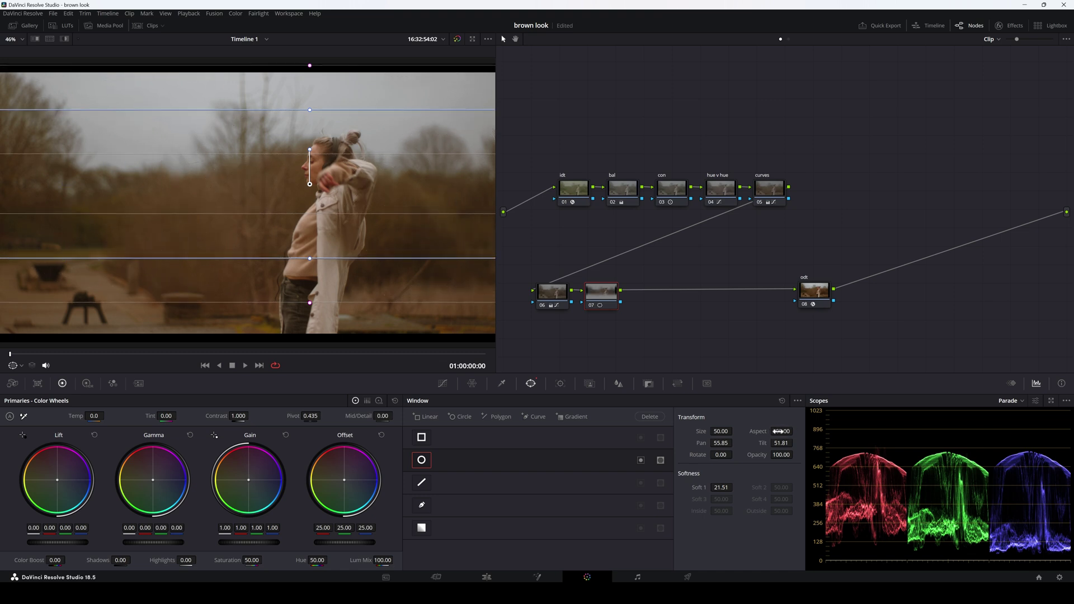
drag(310, 185, 310, 180)
scroll(332, 134, down, 2)
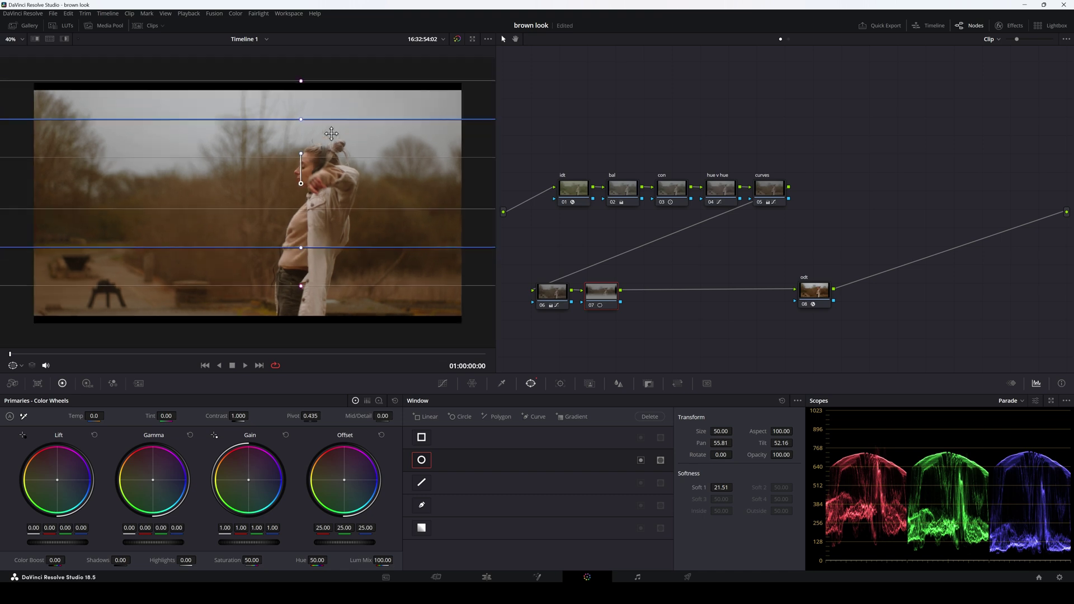
scroll(331, 134, down, 1)
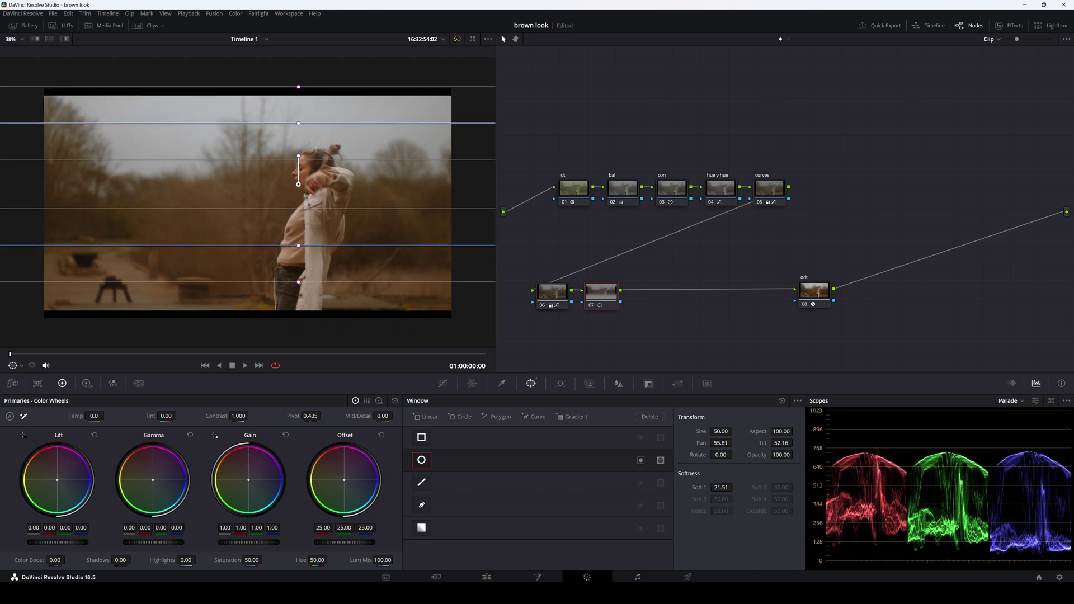
drag(298, 123, 298, 140)
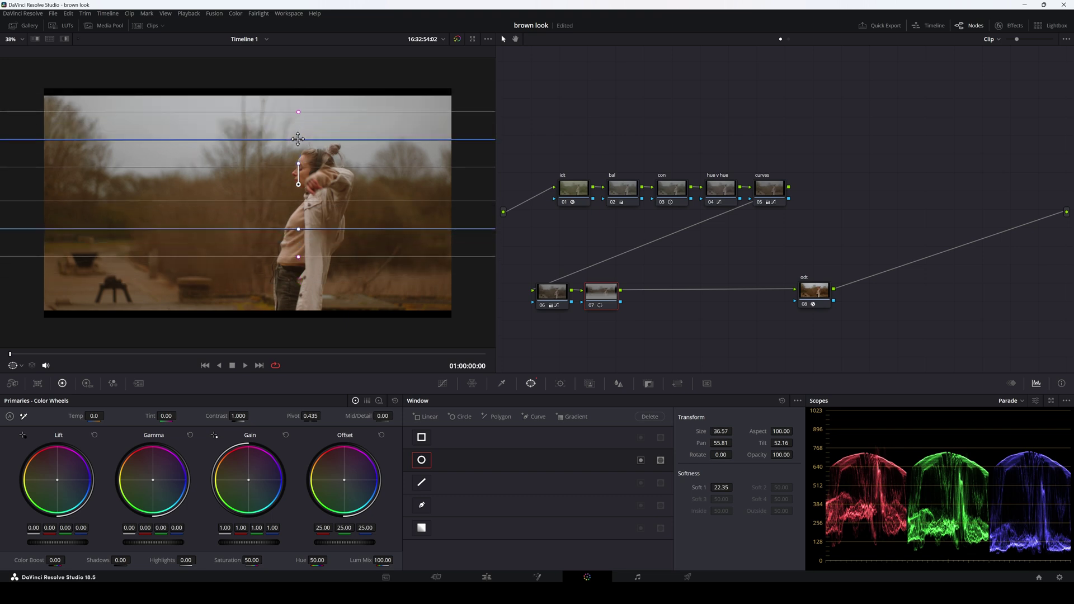
click(641, 460)
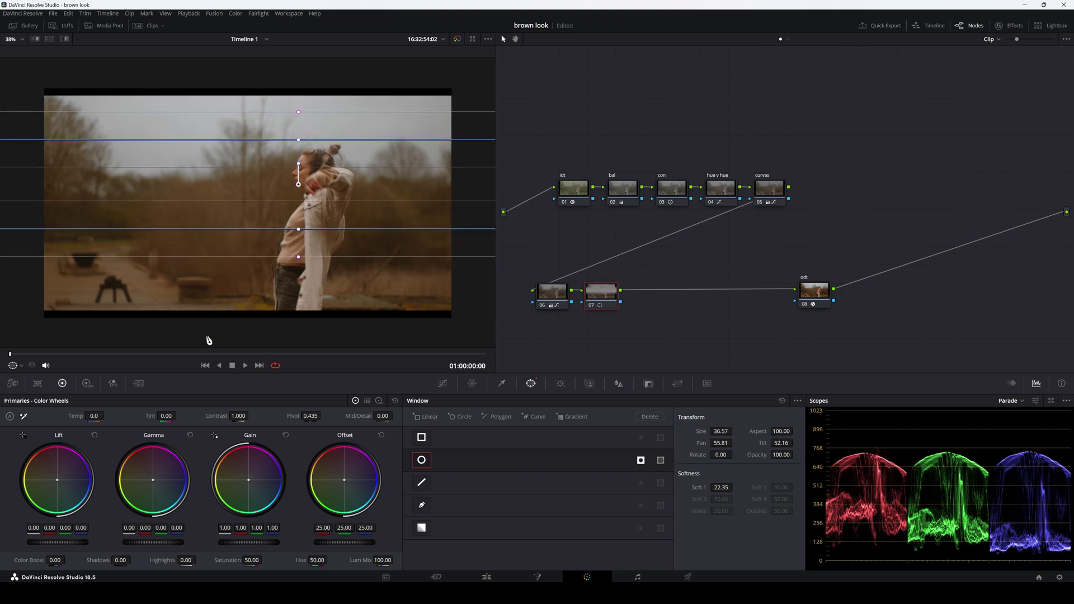
Step: Darken node 07 with Gain 0.84 and Gamma -0.01, and shift its window to Pan 57.26, Tilt 51.91
drag(264, 543, 238, 543)
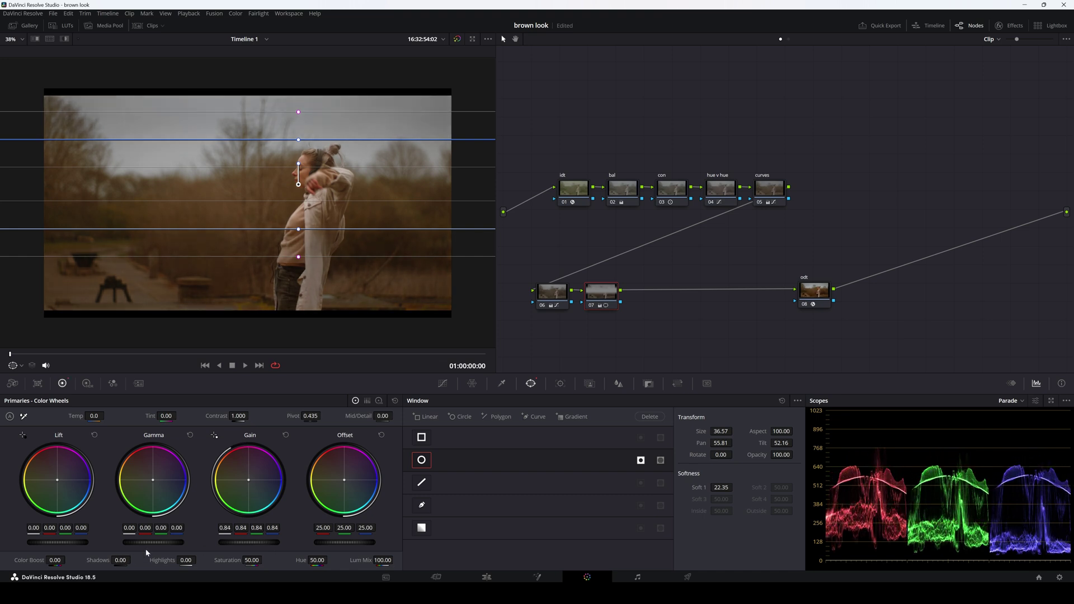
drag(162, 543, 158, 542)
mouse_move(298, 184)
mouse_down()
mouse_move(277, 184)
mouse_move(315, 197)
mouse_move(312, 186)
mouse_up()
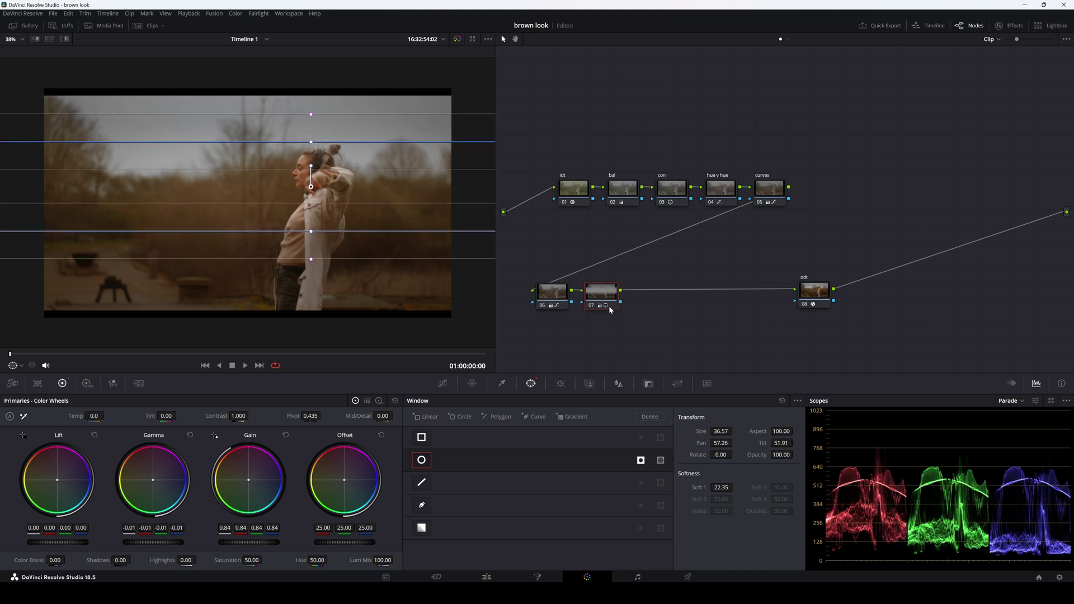
Step: Hide the window outline by switching the viewer to Qualifier, and compare the image with node 07 disabled and enabled
click(13, 365)
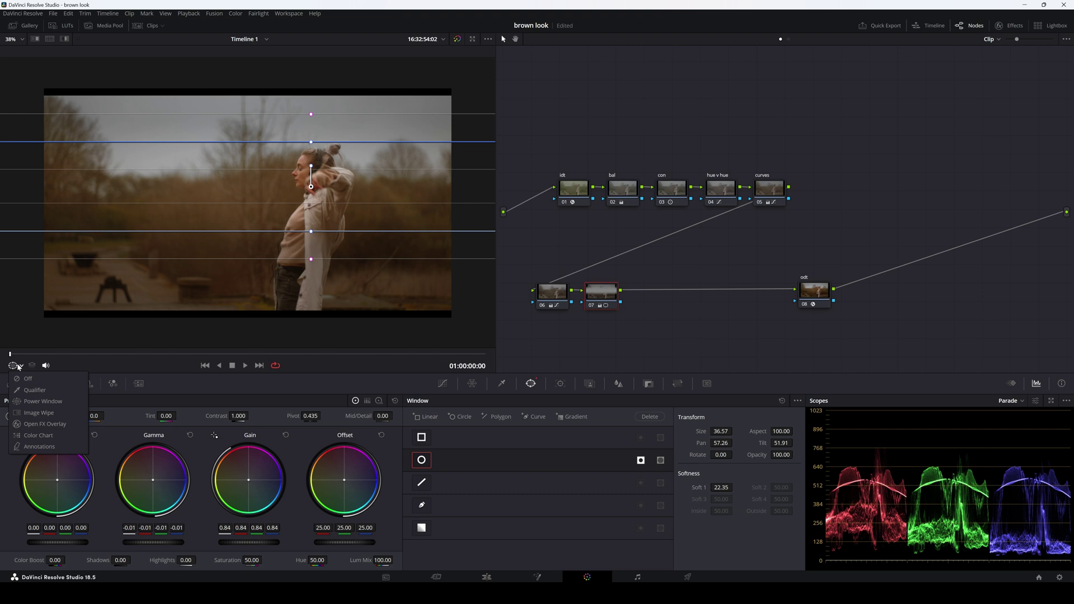
click(32, 392)
click(591, 306)
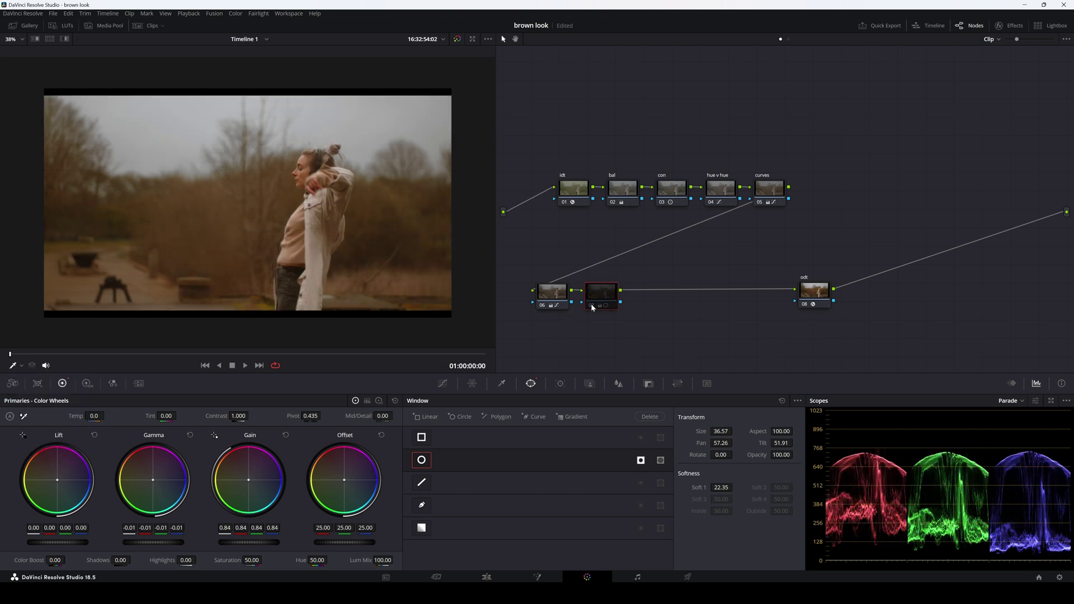
click(592, 306)
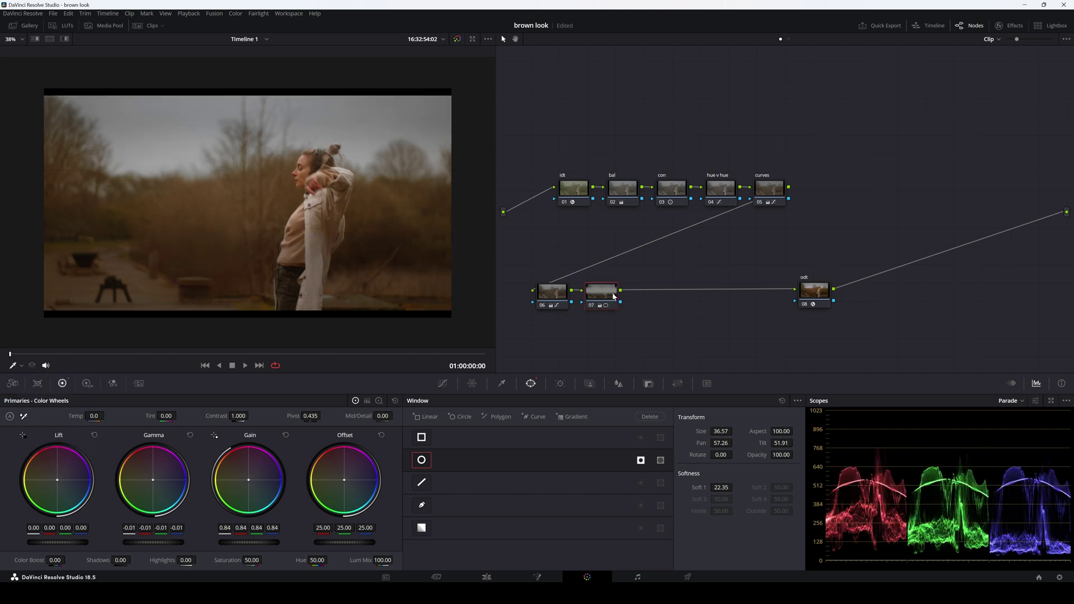
mouse_move(12, 355)
mouse_down()
mouse_move(137, 354)
mouse_move(10, 354)
mouse_up()
Step: Add a serial node after node 07, reduce its saturation to 47.80, push its Gamma slightly toward red, and save the project
key(alt+s)
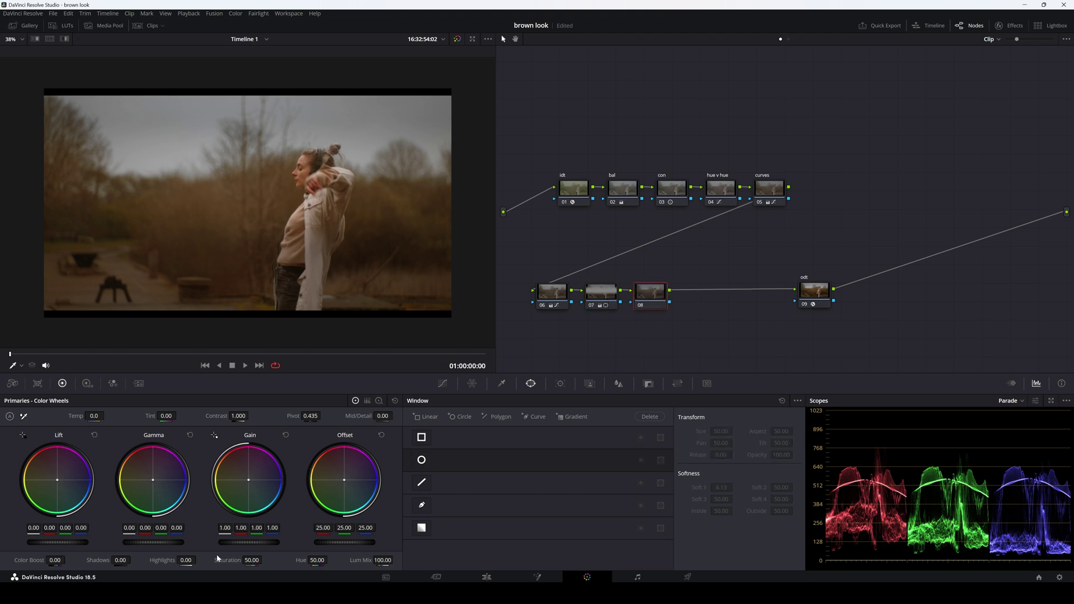
drag(253, 560, 251, 559)
drag(154, 483, 153, 481)
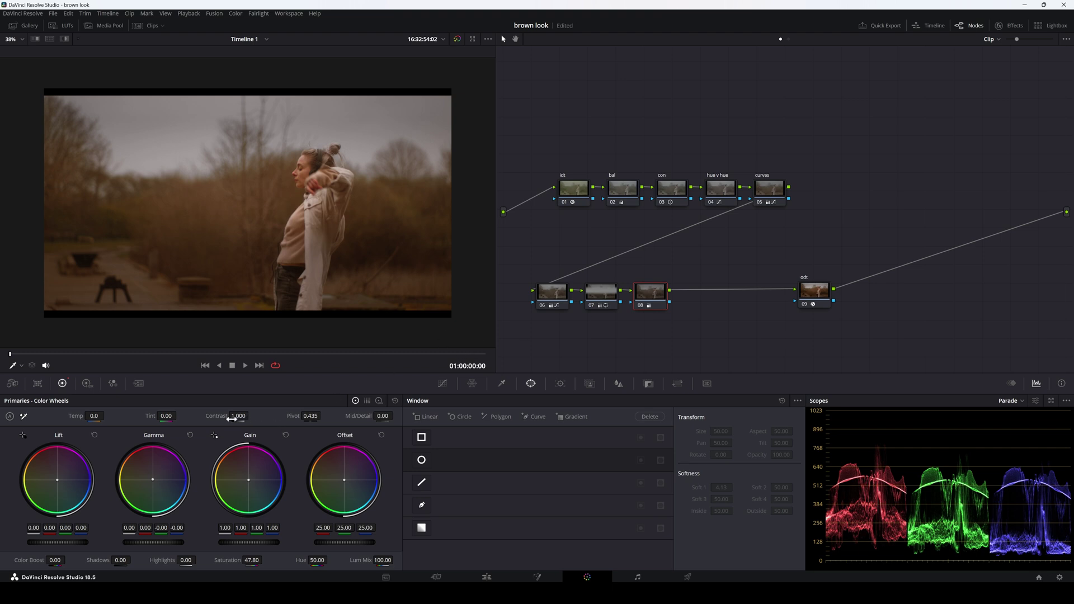
key(ctrl+s)
Step: Set node 08's Contrast to 1.060 with Pivot 0.227, and lower its saturation to 43.60
drag(238, 417, 216, 412)
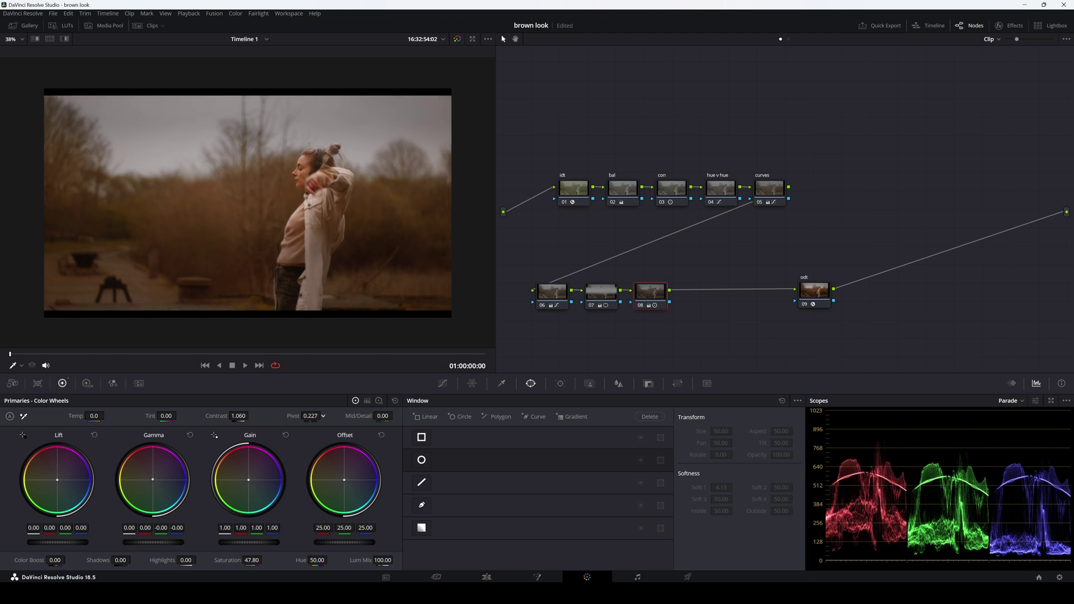
drag(257, 567, 241, 567)
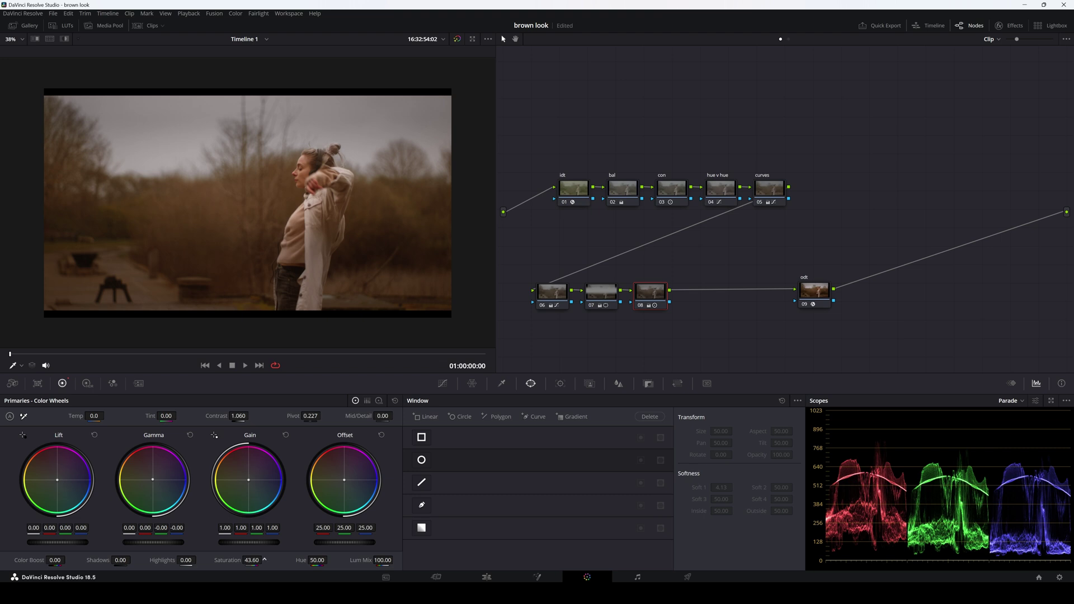
Step: Move nodes 06, 07 and 08 together closer to the odt node, beneath the upper node row
drag(533, 272, 651, 330)
drag(558, 297, 642, 273)
click(533, 271)
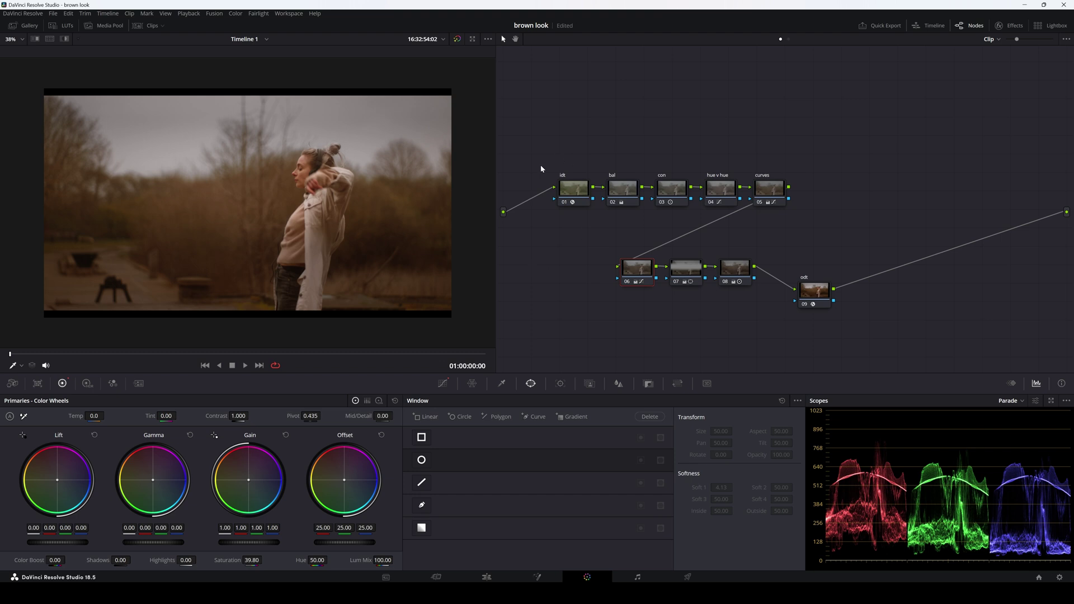
Step: Select all nodes and toggle them off and on to compare the clip before and after the grade
drag(541, 127, 877, 333)
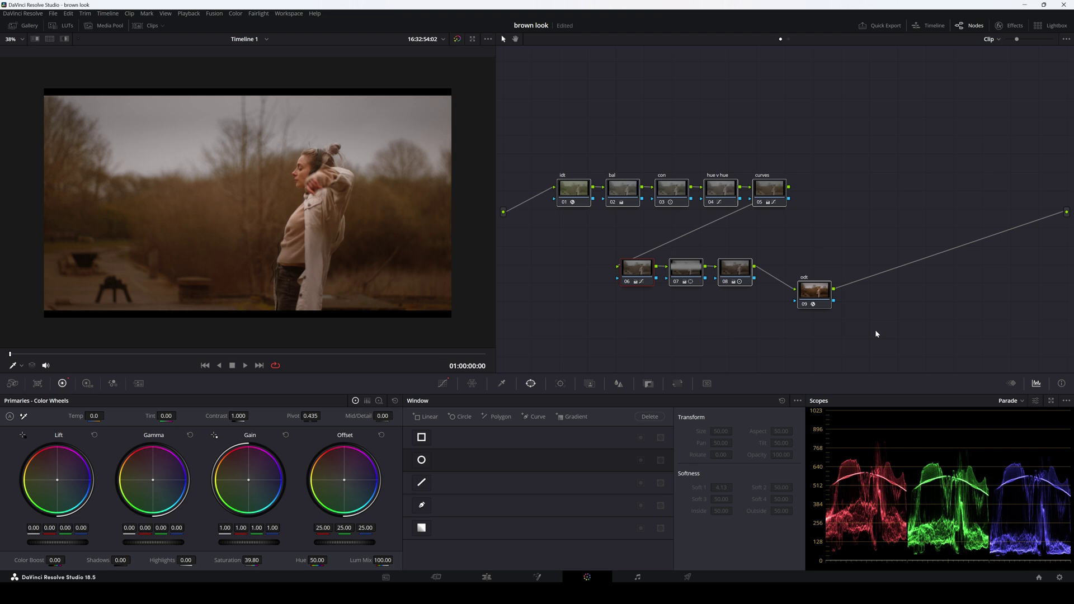
key(ctrl+d)
key(ctrl+d)
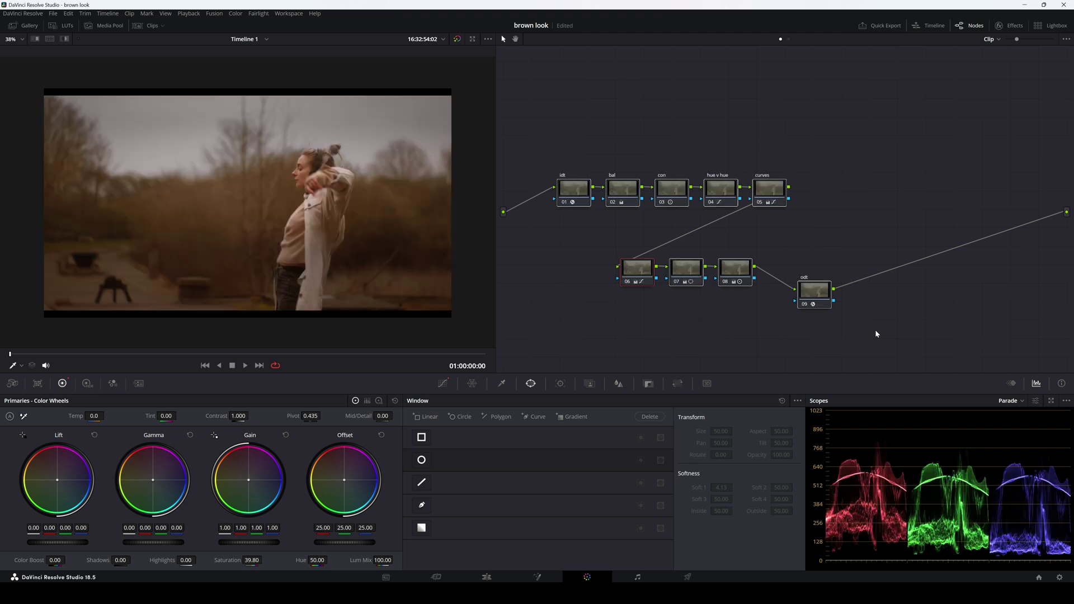
key(ctrl+d)
key(ctrl+d)
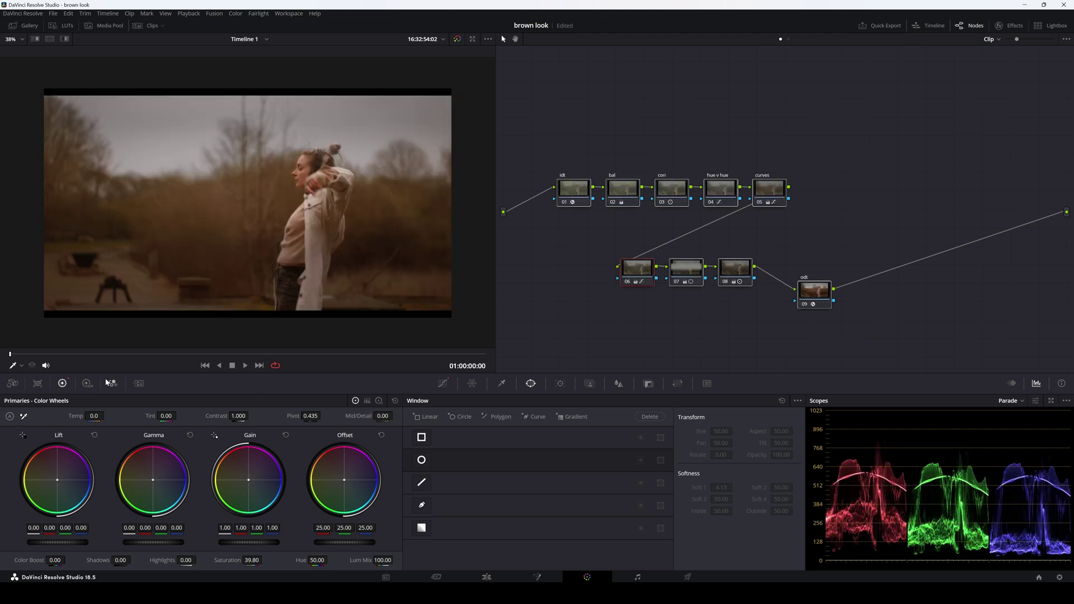